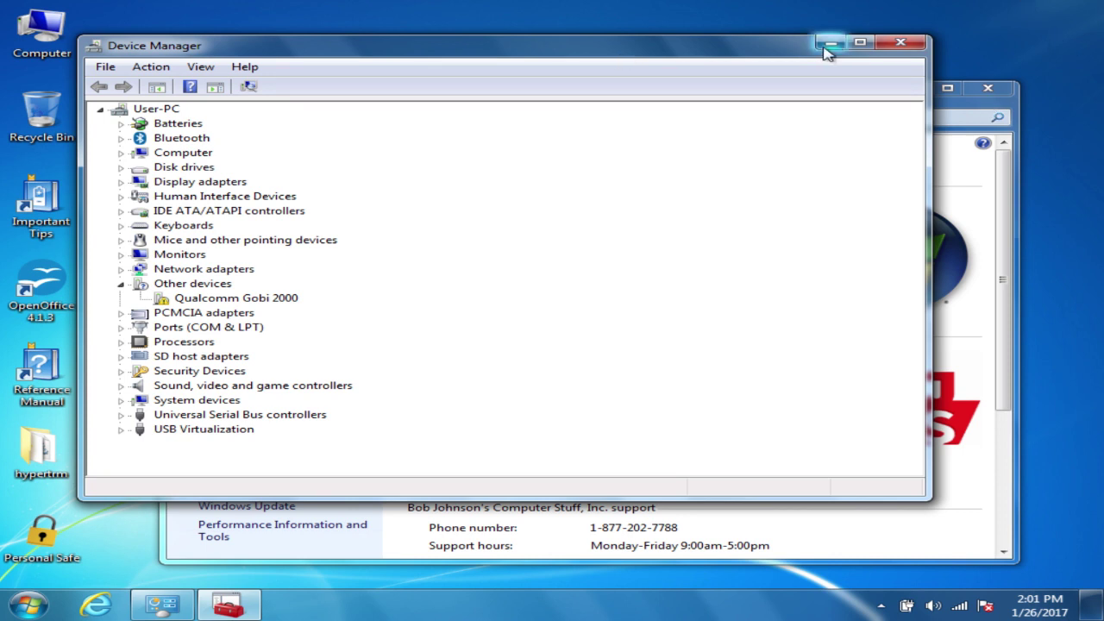
Step: Check the Qualcomm Gobi 2000's Code 28 no-driver status, then close Device Manager and System
{"action": "double_click", "coordinate": [226, 299]}
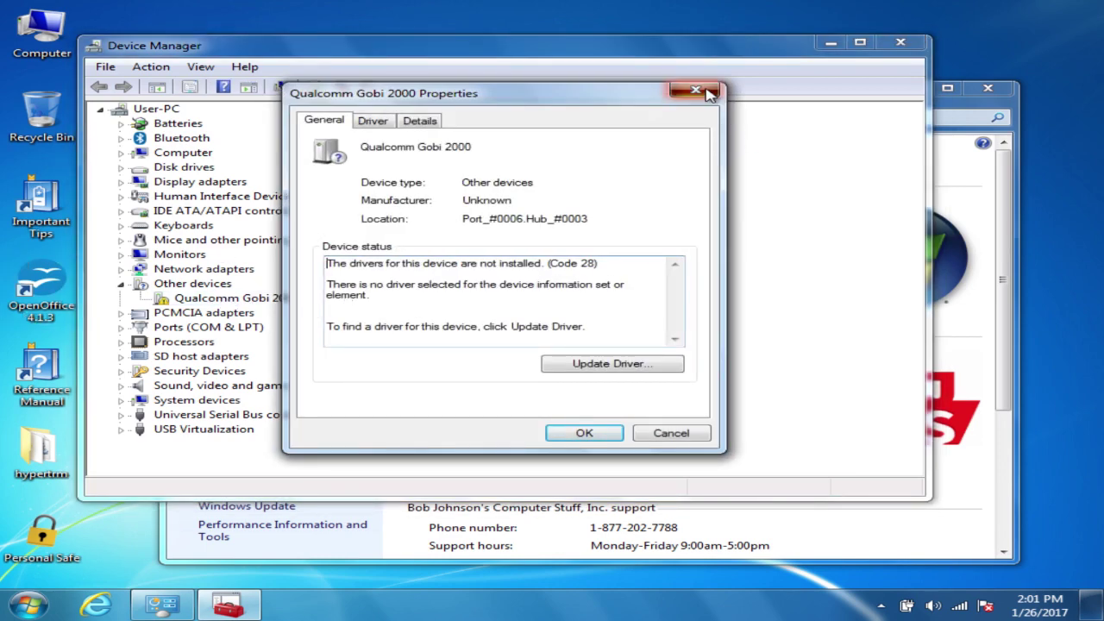
{"action": "left_click", "coordinate": [708, 90]}
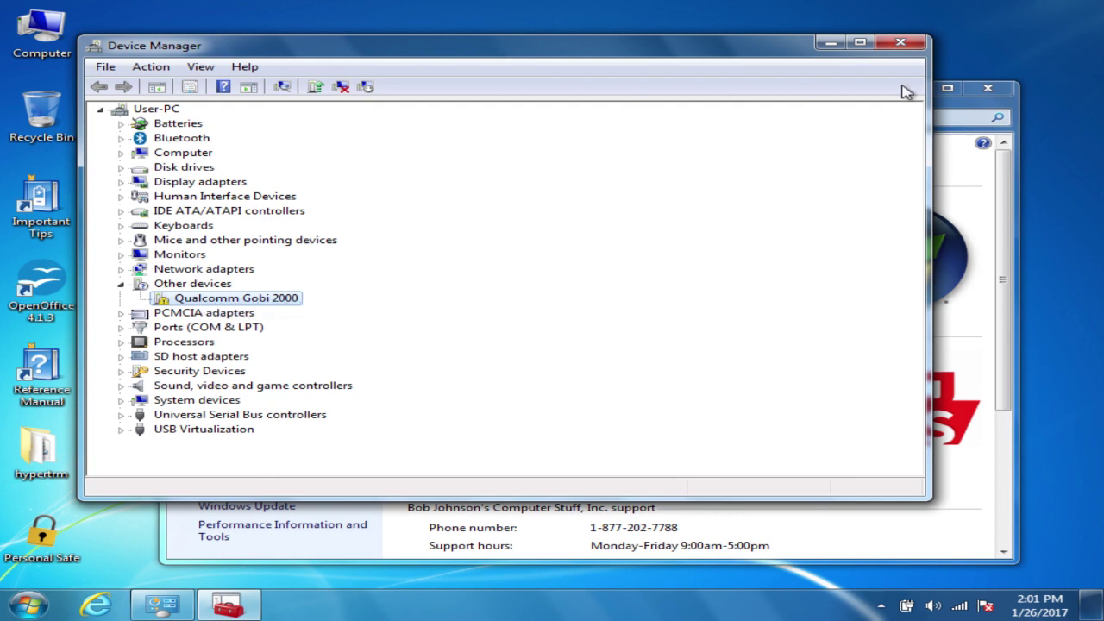
{"action": "left_click", "coordinate": [902, 43]}
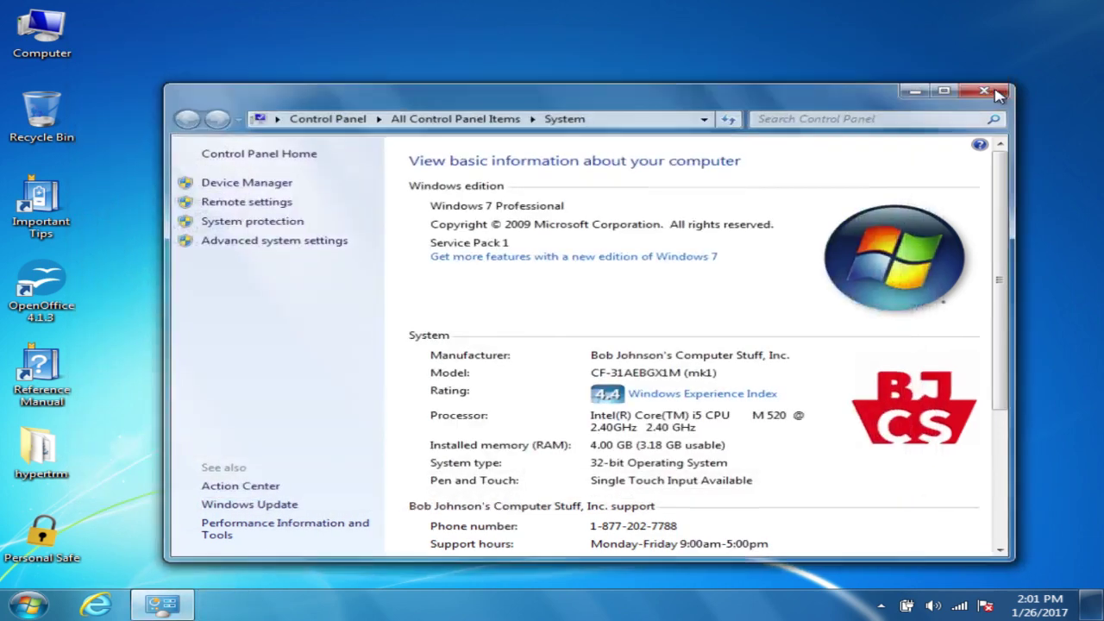
{"action": "left_click", "coordinate": [989, 88]}
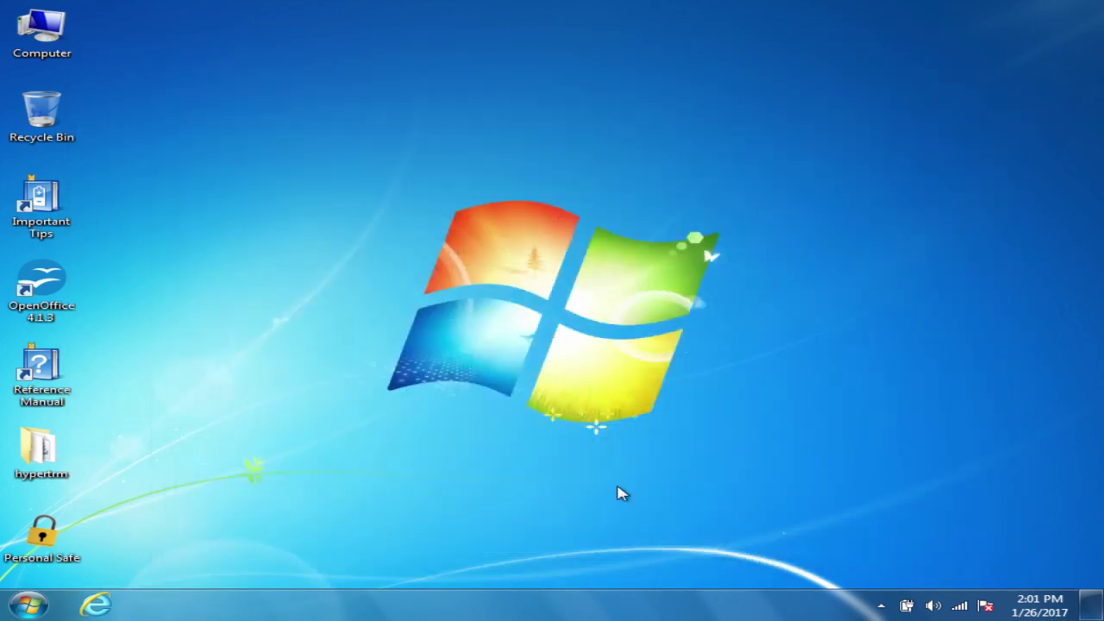
{"action": "left_click", "coordinate": [95, 604]}
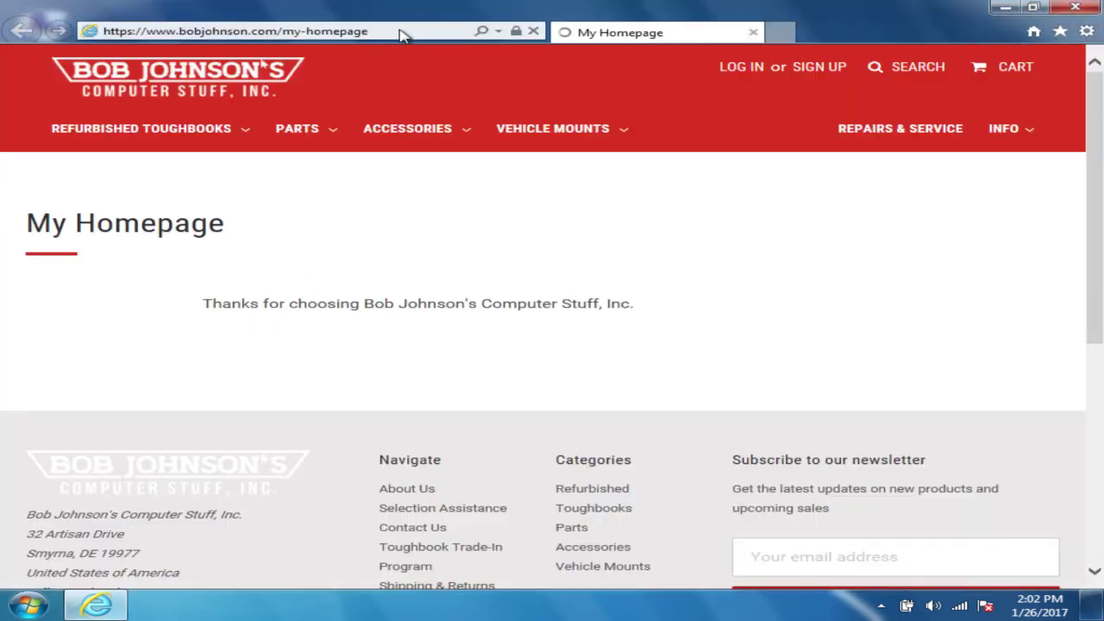
{"action": "left_click", "coordinate": [401, 33]}
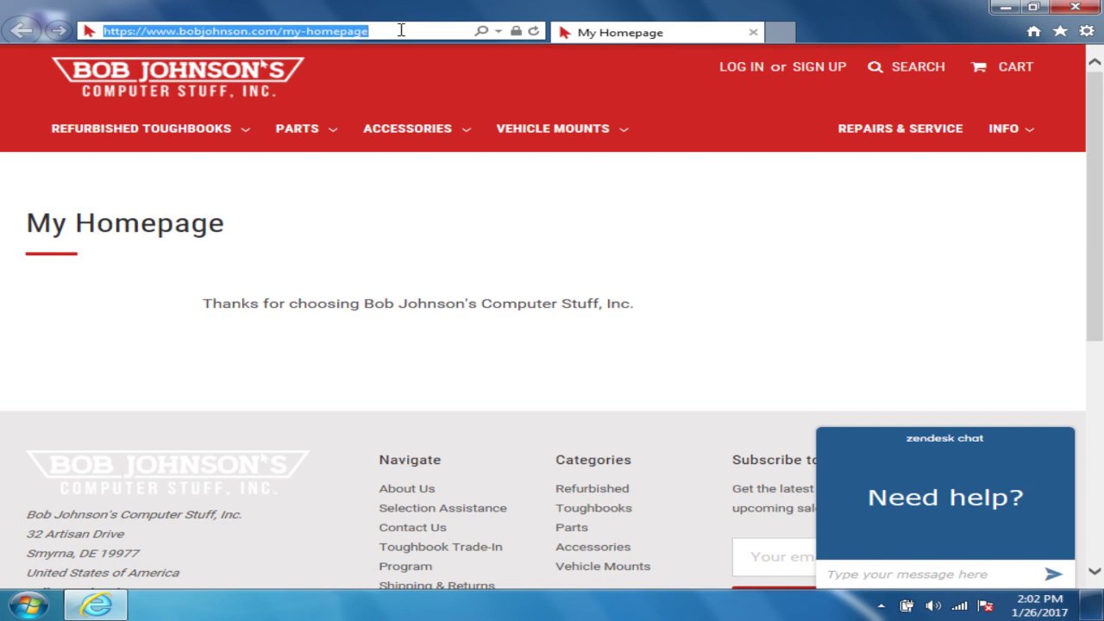
{"action": "type", "text": "www.google.com"}
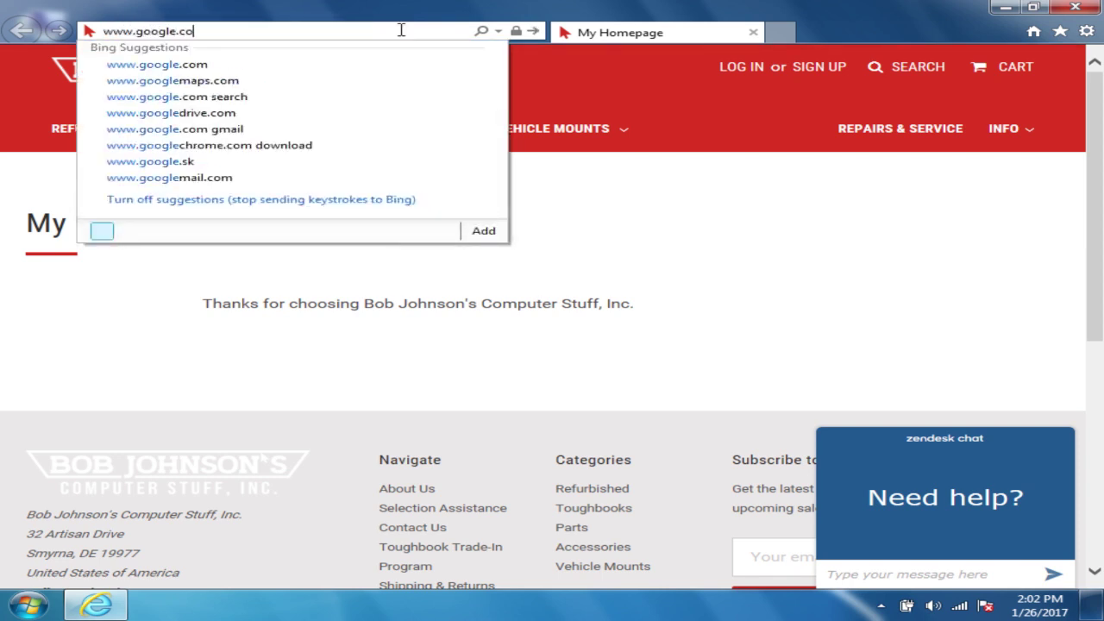
{"action": "key", "text": "Return"}
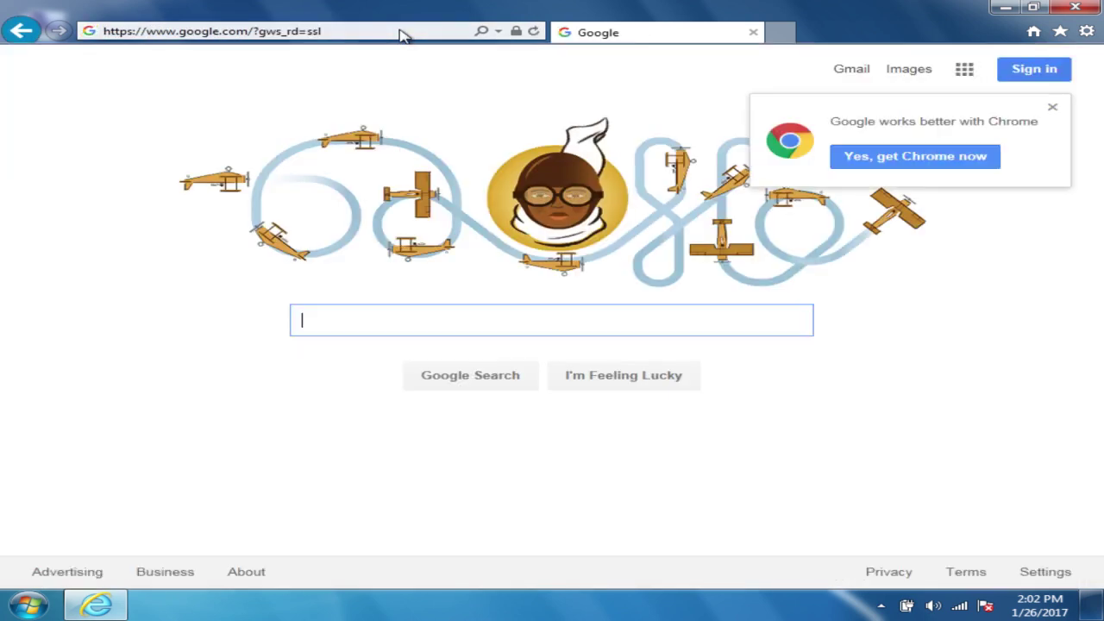
Step: Search Google for 'panasonic drivers' and open the Panasonic Driver Downloads result
{"action": "type", "text": "pans"}
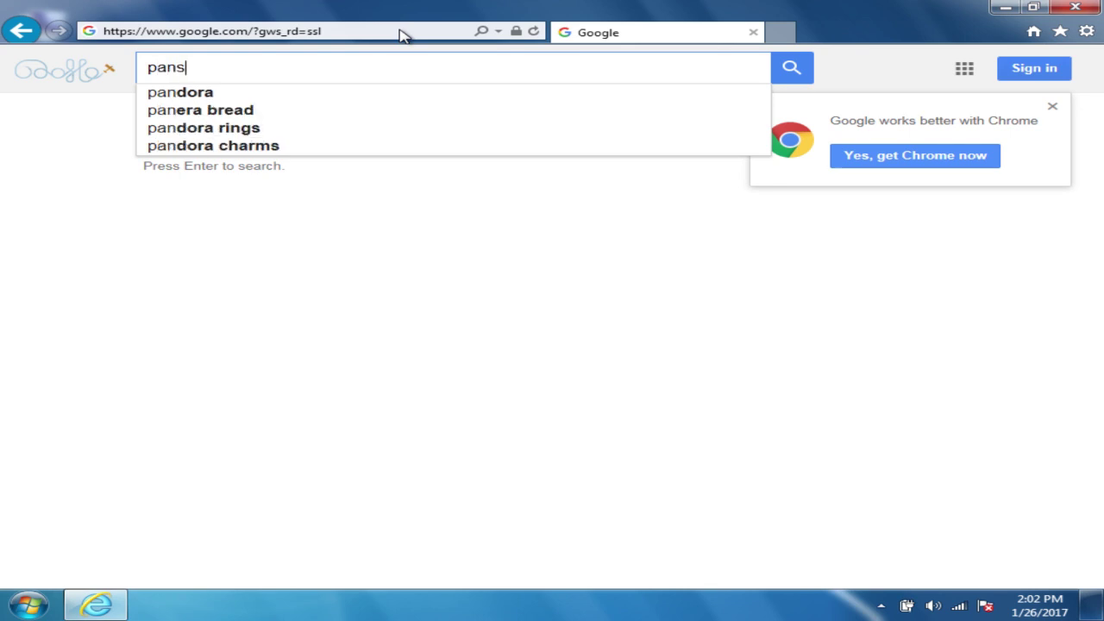
{"action": "type", "text": "on"}
{"action": "key", "text": "BackSpace"}
{"action": "key", "text": "BackSpace"}
{"action": "key", "text": "BackSpace"}
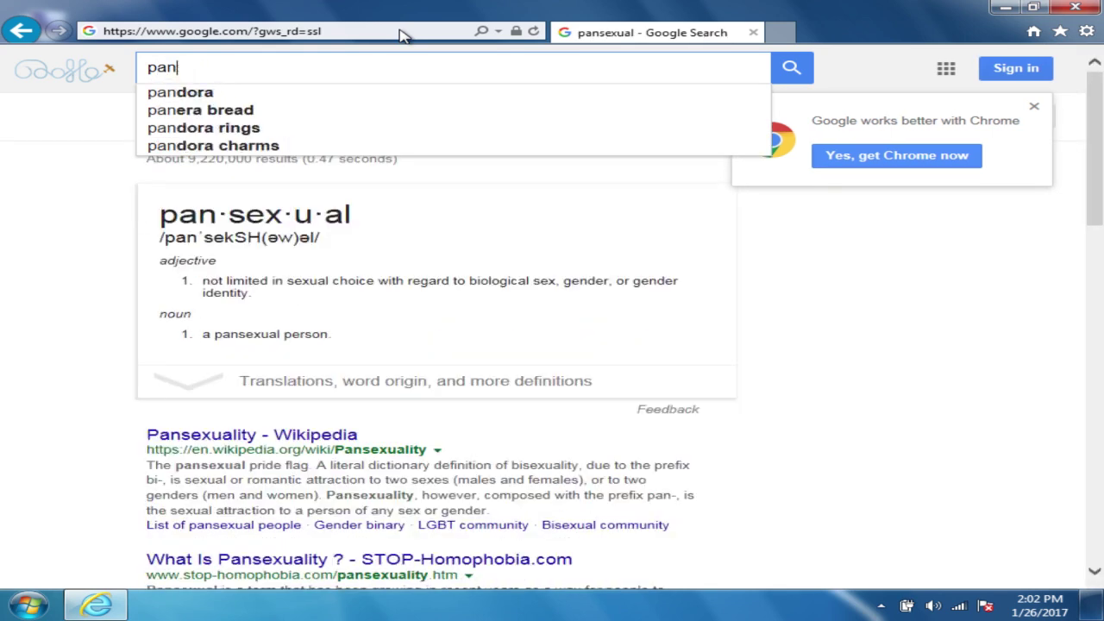
{"action": "type", "text": "asonic d"}
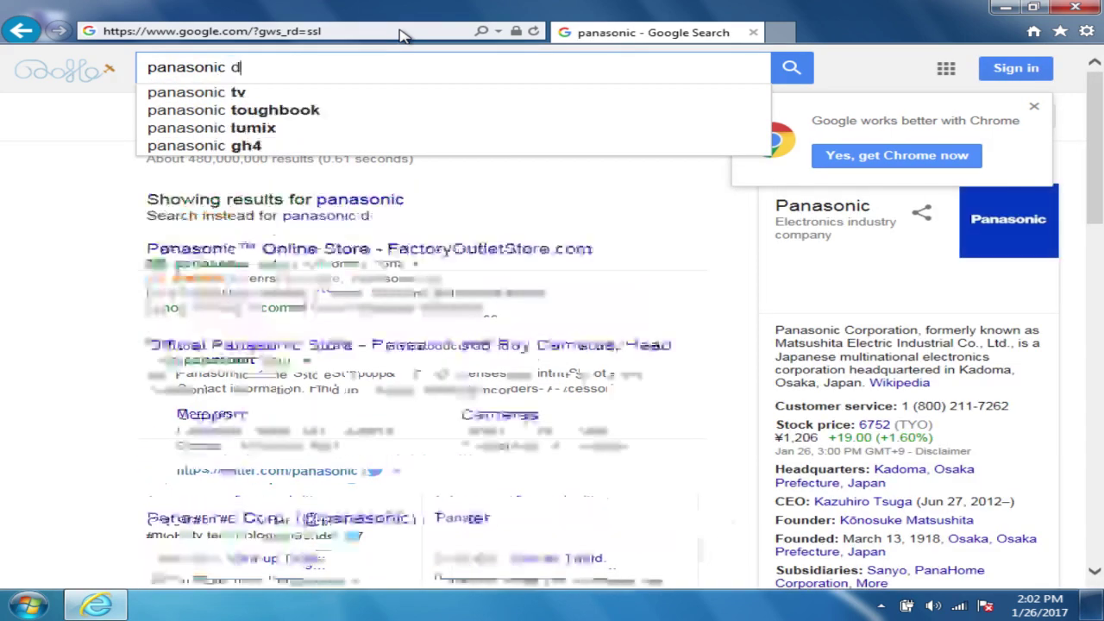
{"action": "type", "text": "rivers"}
{"action": "key", "text": "Return"}
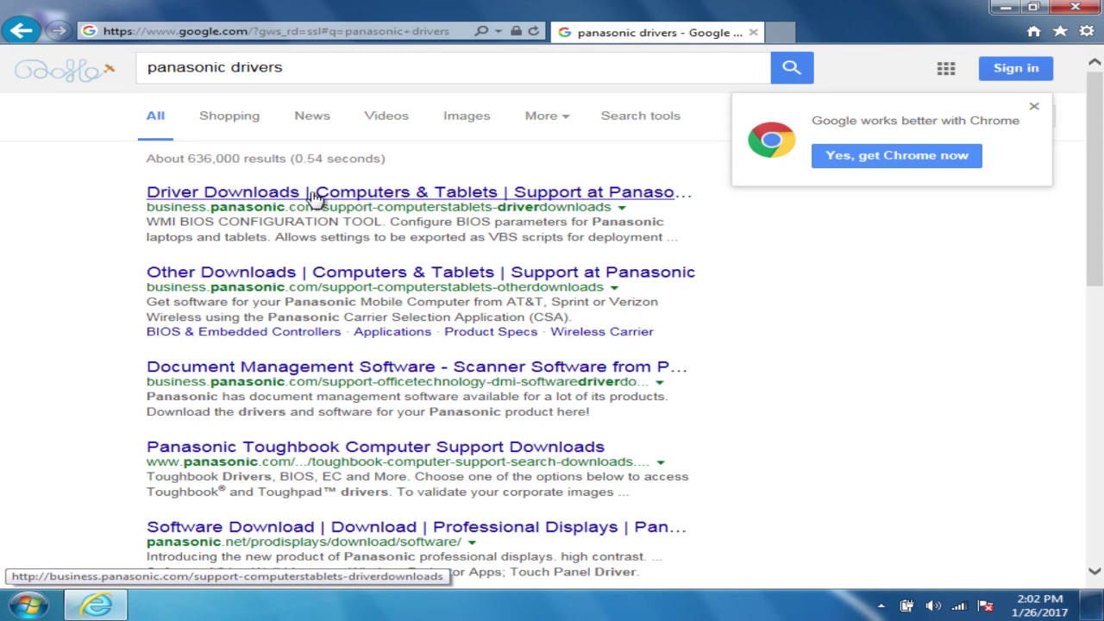
{"action": "left_click", "coordinate": [316, 196]}
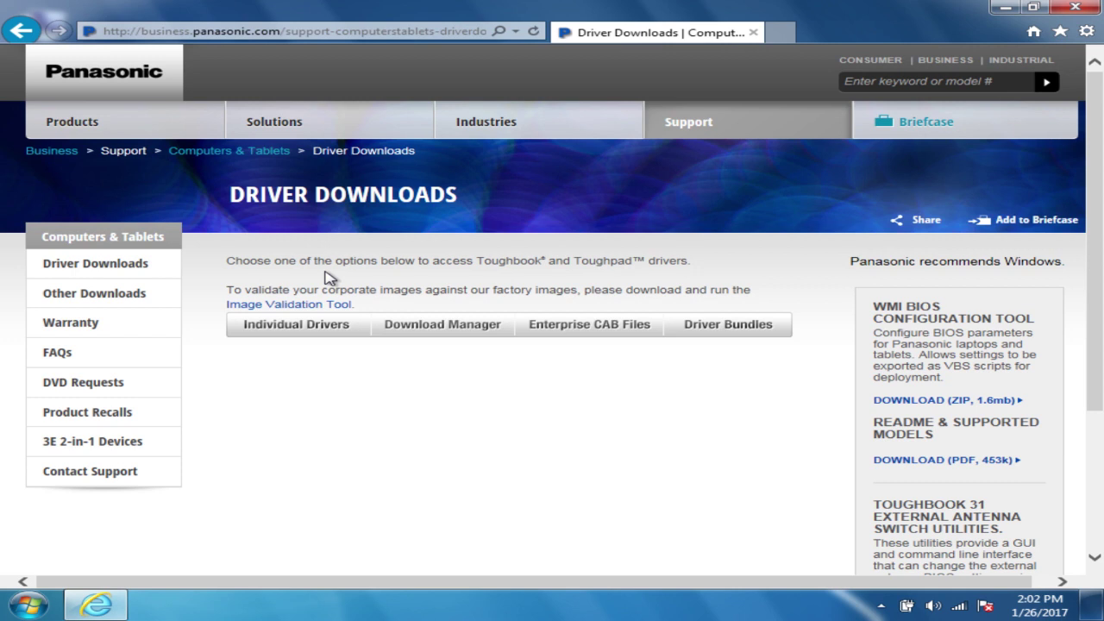
Step: Go to Other Downloads and open the Wireless Carrier page
{"action": "left_click", "coordinate": [123, 298]}
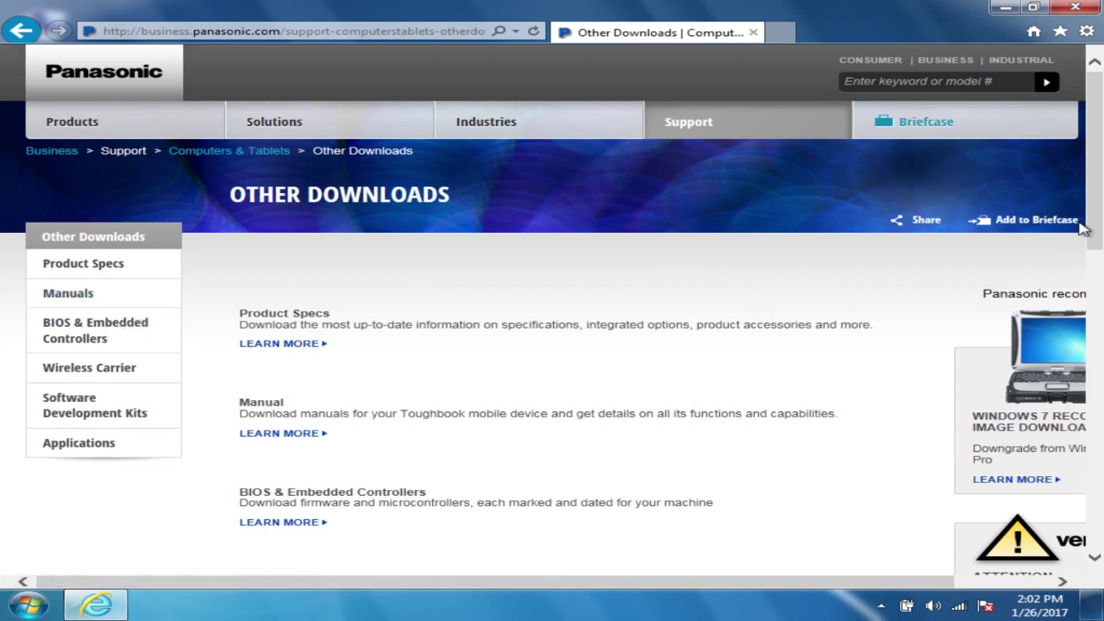
{"action": "scroll", "coordinate": [1084, 226], "scroll_direction": "down", "scroll_amount": 3}
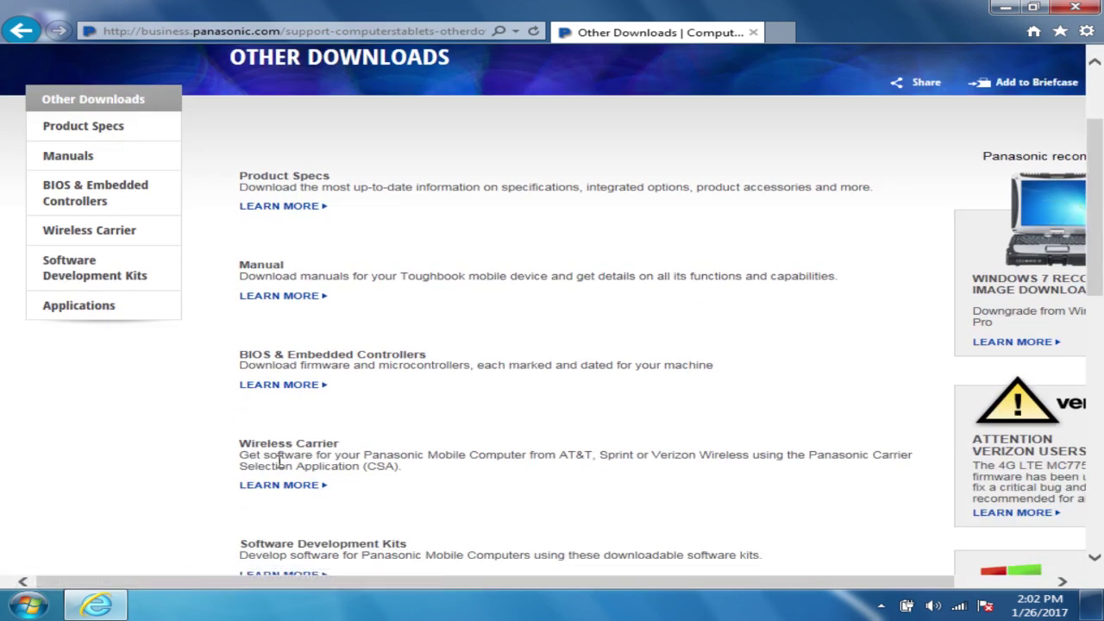
{"action": "left_click", "coordinate": [289, 488]}
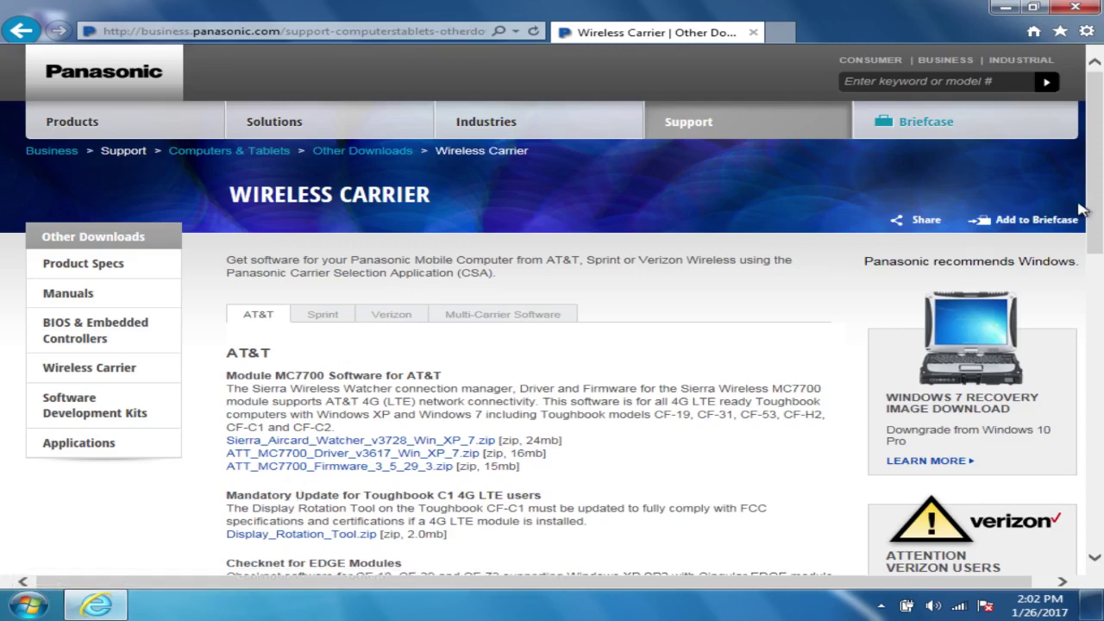
Step: Browse the Sprint, Verizon and Multi-Carrier Software tabs, then open the Gobi/Gobi2000 CSA Install Pack registration
{"action": "scroll", "coordinate": [1085, 212], "scroll_direction": "down", "scroll_amount": 3}
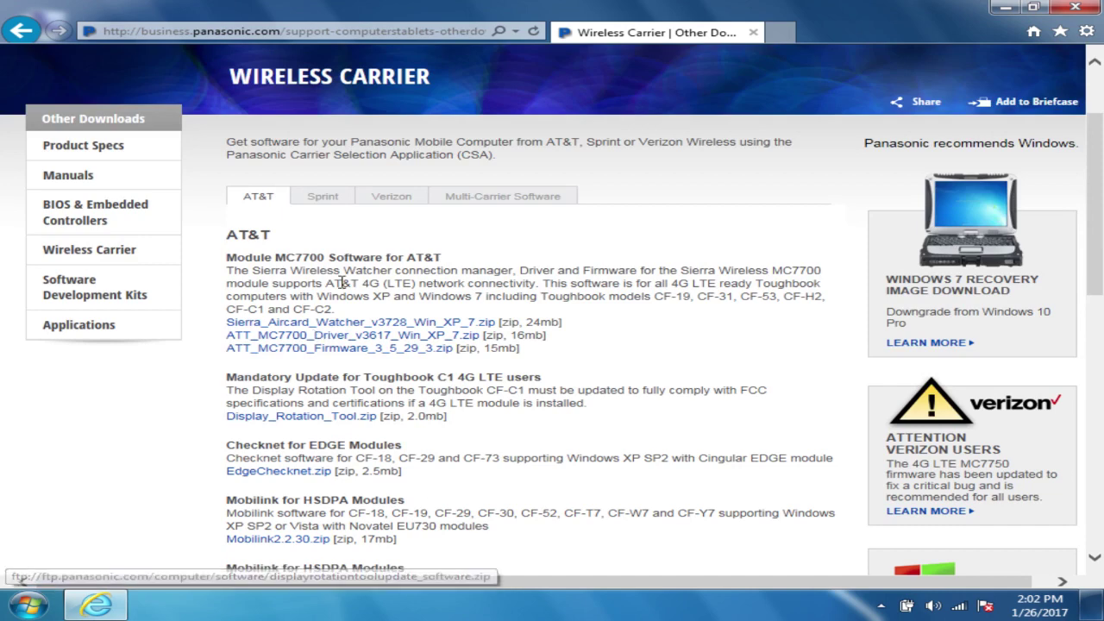
{"action": "left_click", "coordinate": [345, 199]}
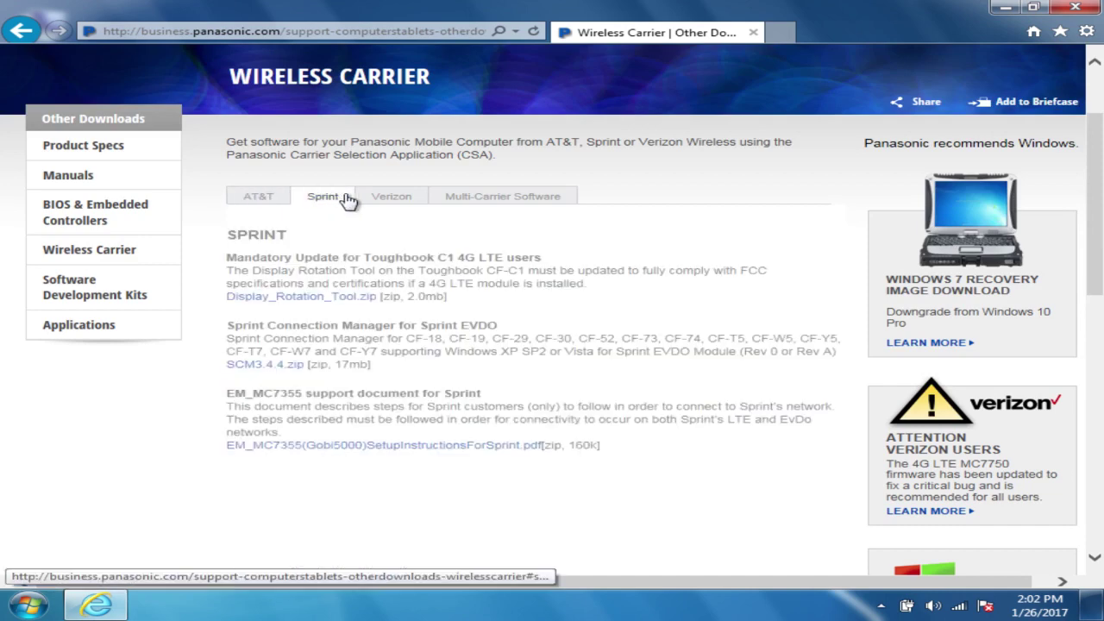
{"action": "left_click", "coordinate": [393, 198]}
{"action": "left_click", "coordinate": [542, 195]}
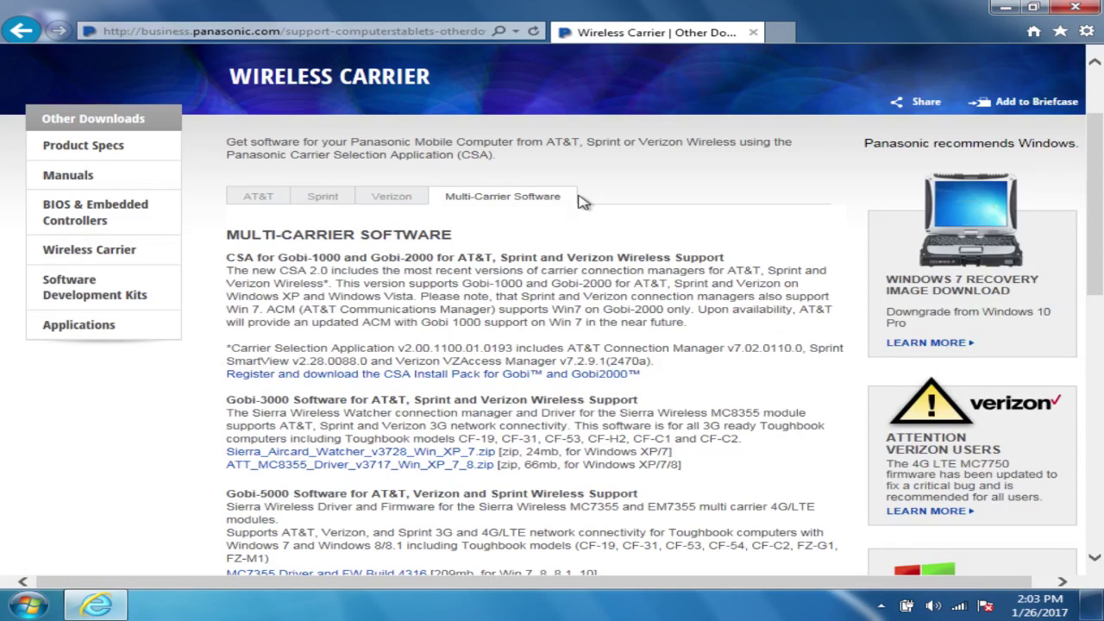
{"action": "left_click_drag", "start_coordinate": [1101, 156], "coordinate": [1097, 122]}
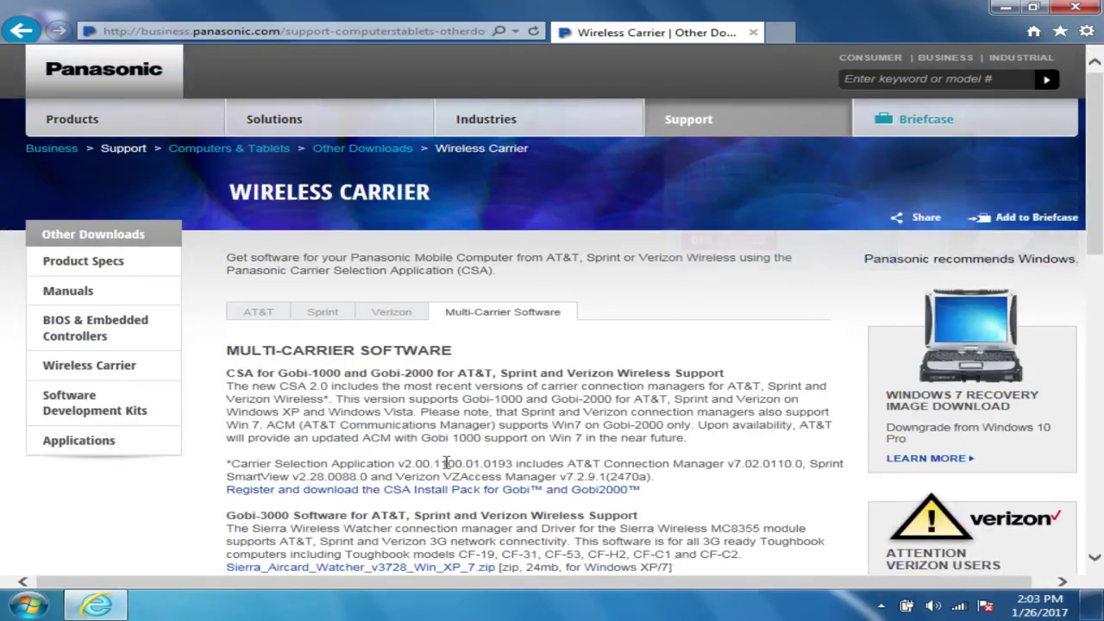
{"action": "scroll", "coordinate": [522, 296], "scroll_direction": "down", "scroll_amount": 2}
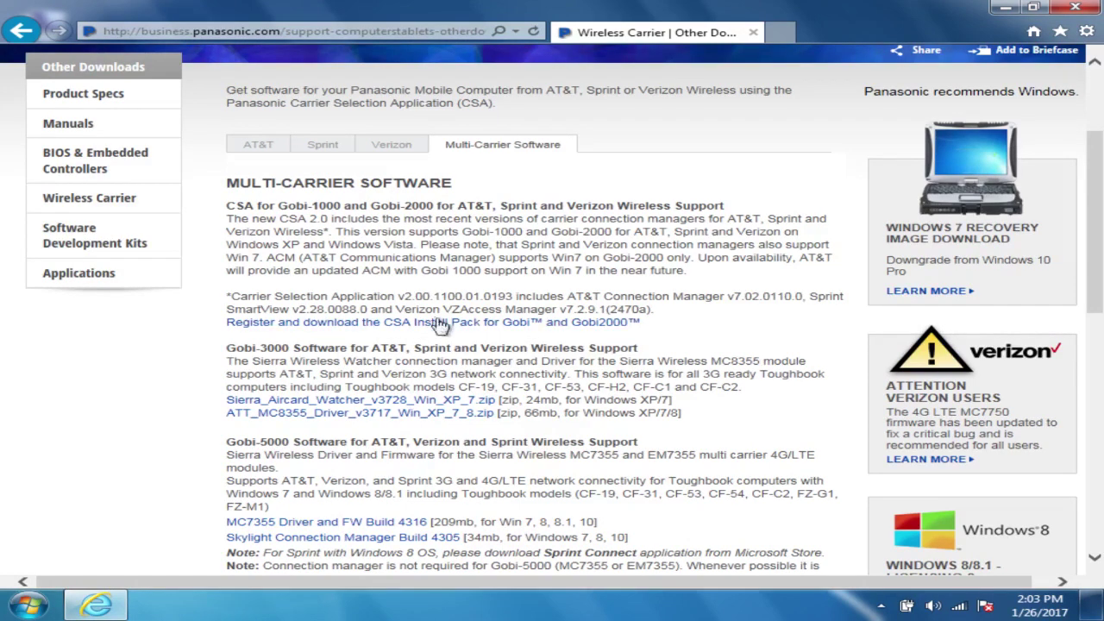
{"action": "left_click", "coordinate": [521, 325]}
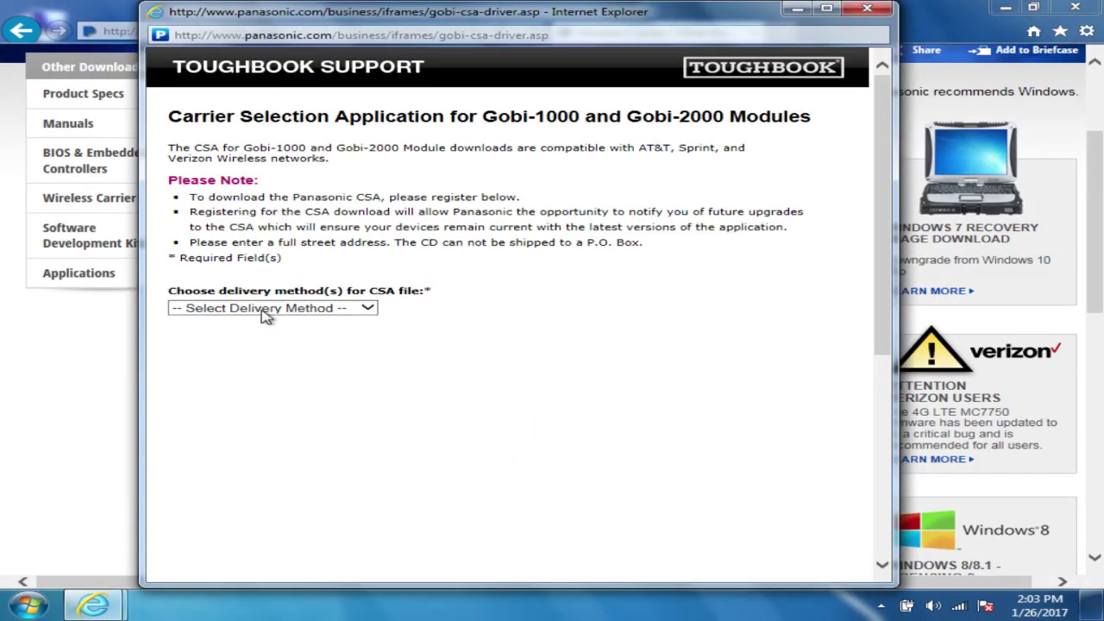
Step: Choose Download Now as delivery method and enter the contact's e-mail and last name
{"action": "left_click", "coordinate": [267, 311]}
{"action": "left_click", "coordinate": [338, 321]}
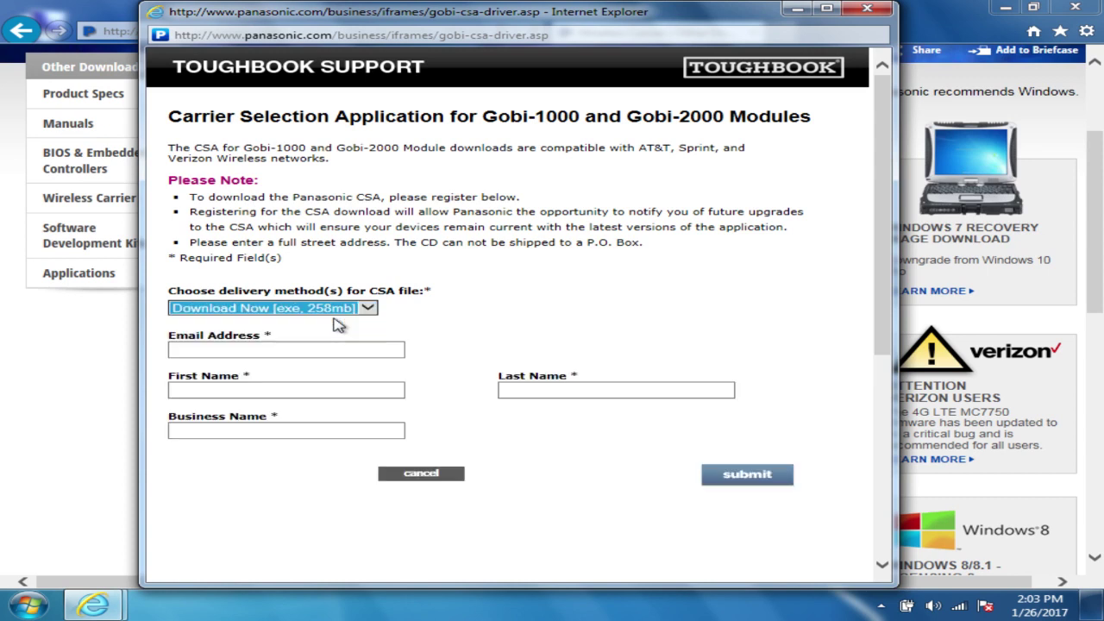
{"action": "left_click", "coordinate": [230, 348]}
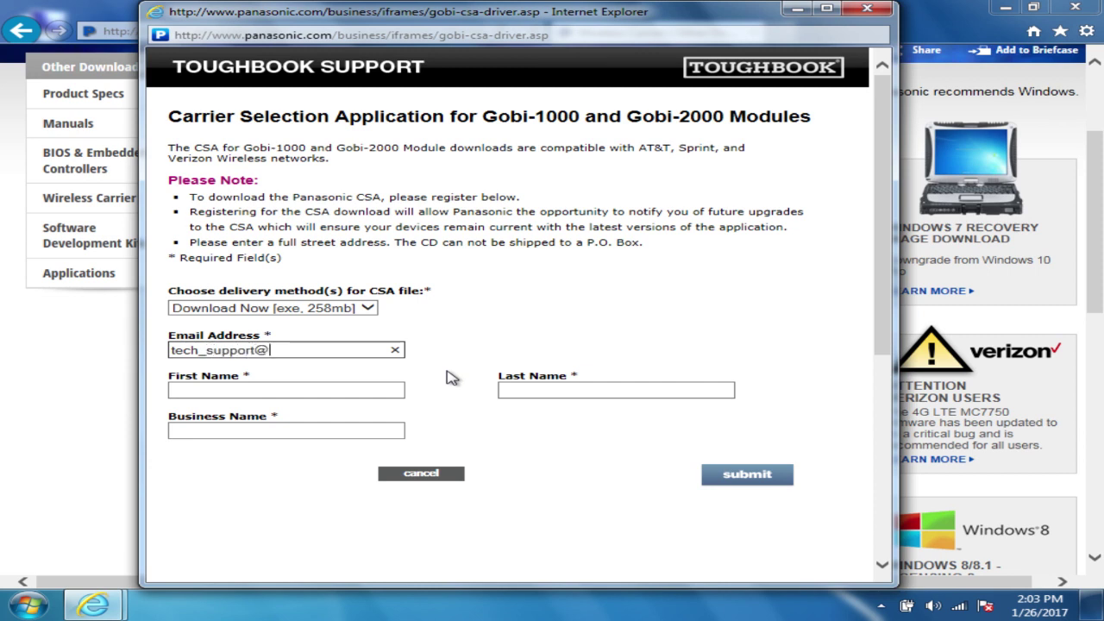
{"action": "key", "text": "Tab"}
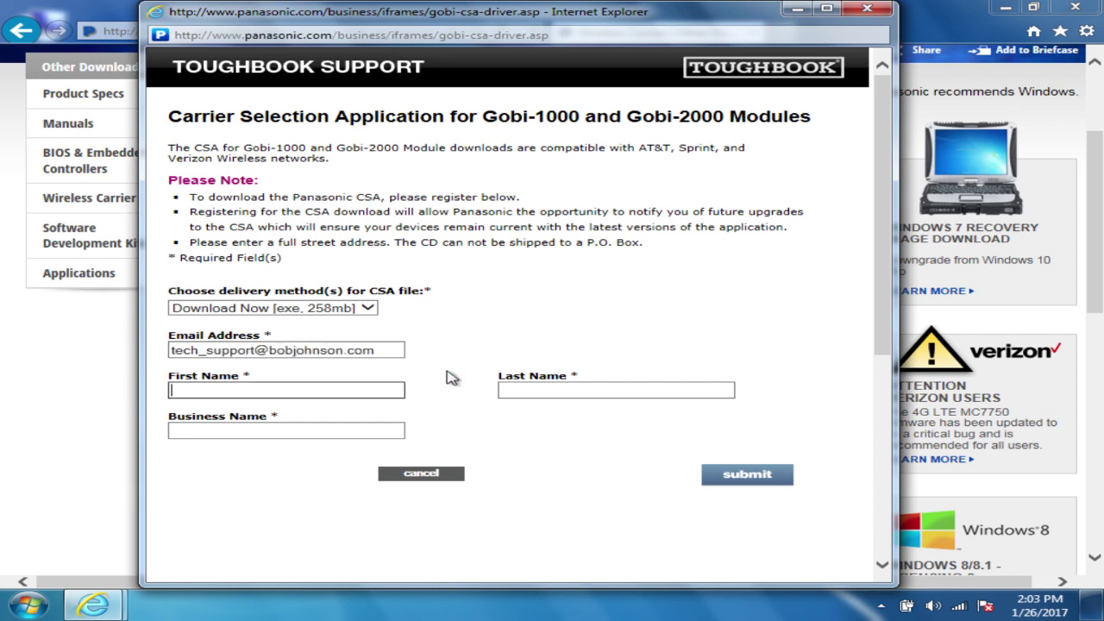
{"action": "key", "text": "Tab"}
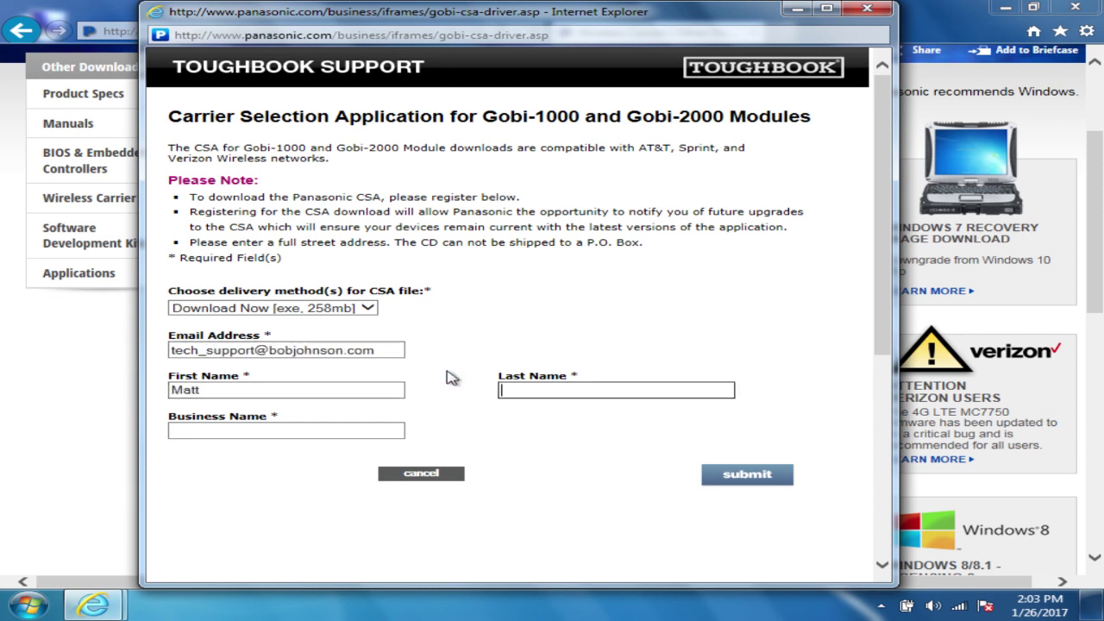
{"action": "type", "text": "Wertz"}
Step: Enter the company's business name and submit the registration form
{"action": "key", "text": "Tab"}
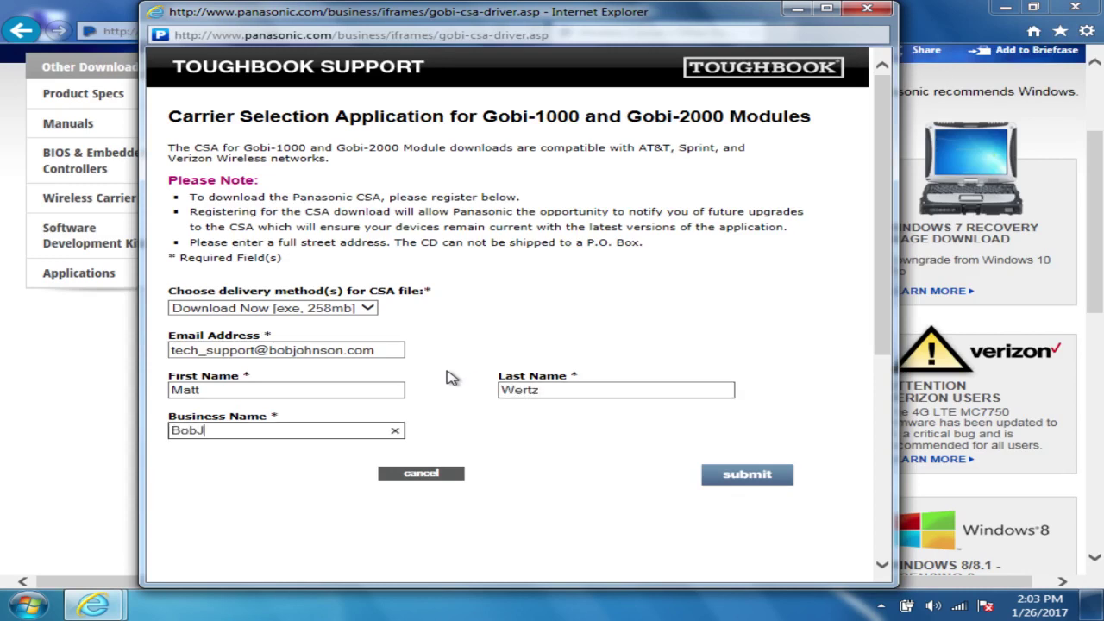
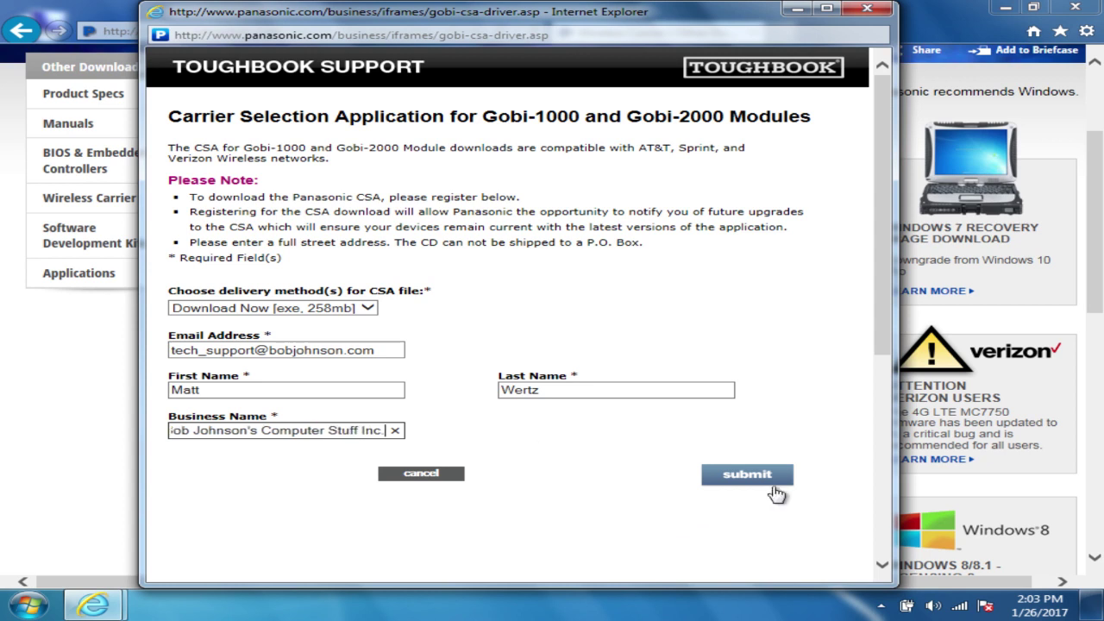
{"action": "left_click", "coordinate": [774, 487]}
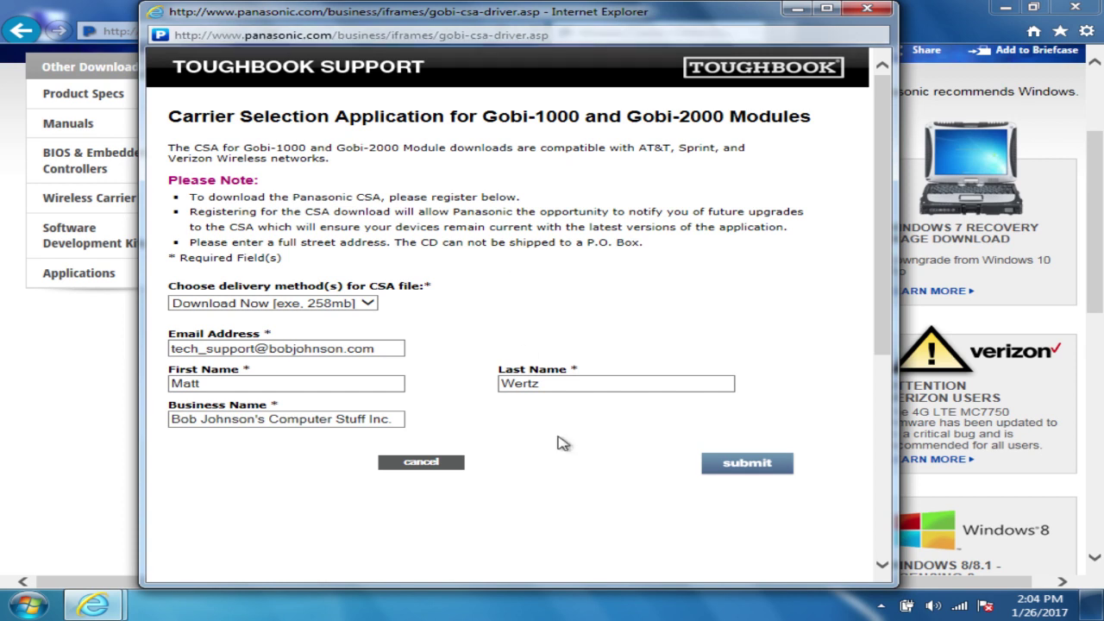
Step: Retry submitting the form, then close the registration popup and the browser window
{"action": "left_click", "coordinate": [583, 34]}
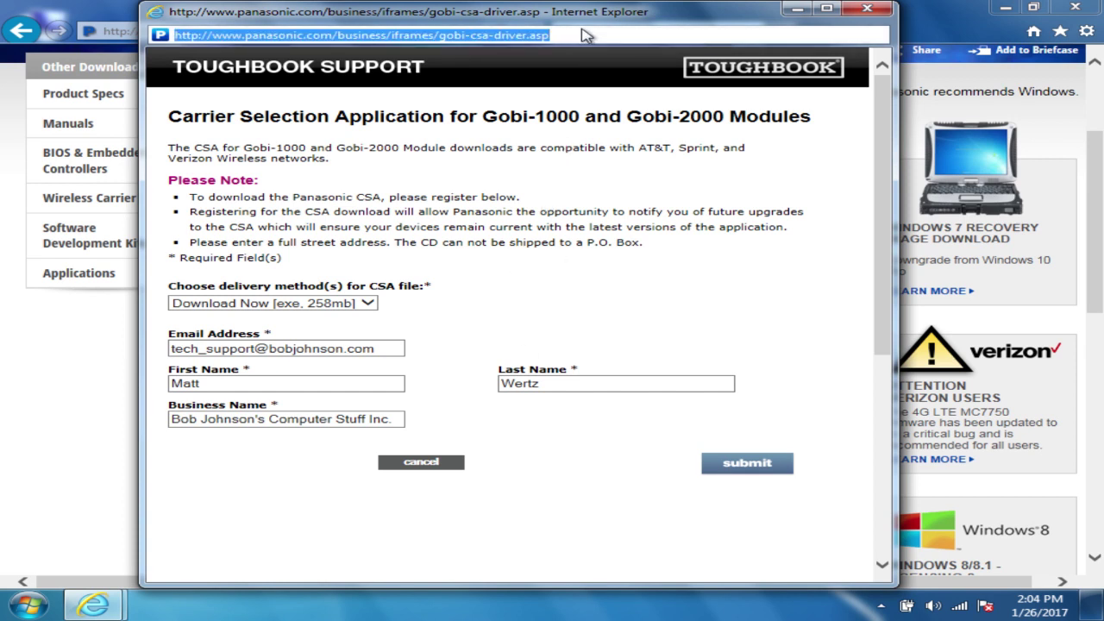
{"action": "left_click", "coordinate": [593, 35]}
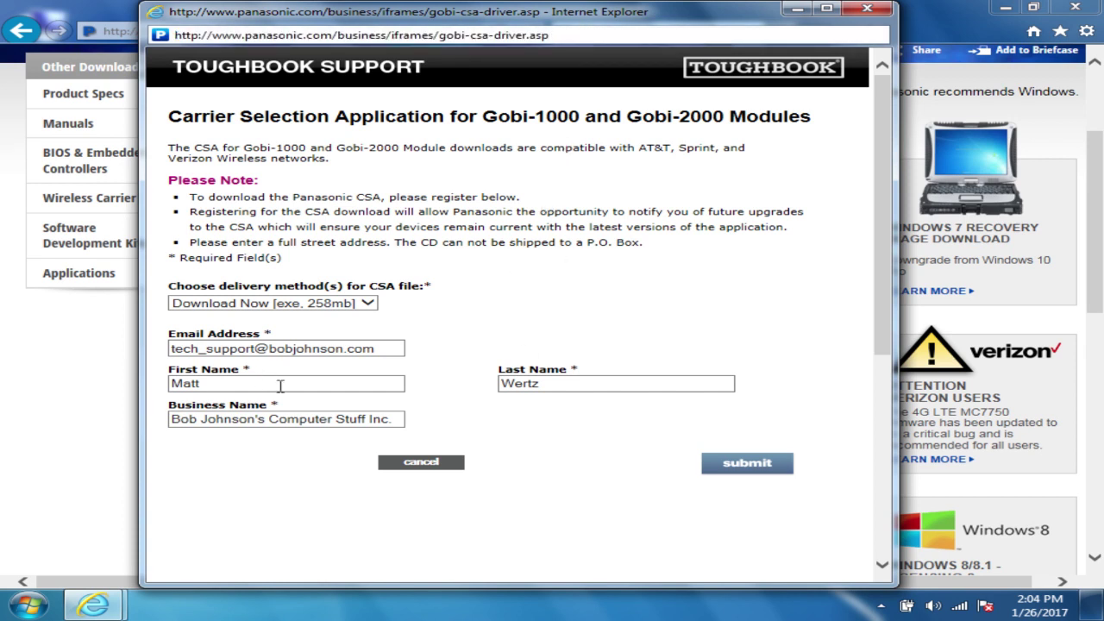
{"action": "left_click", "coordinate": [315, 419]}
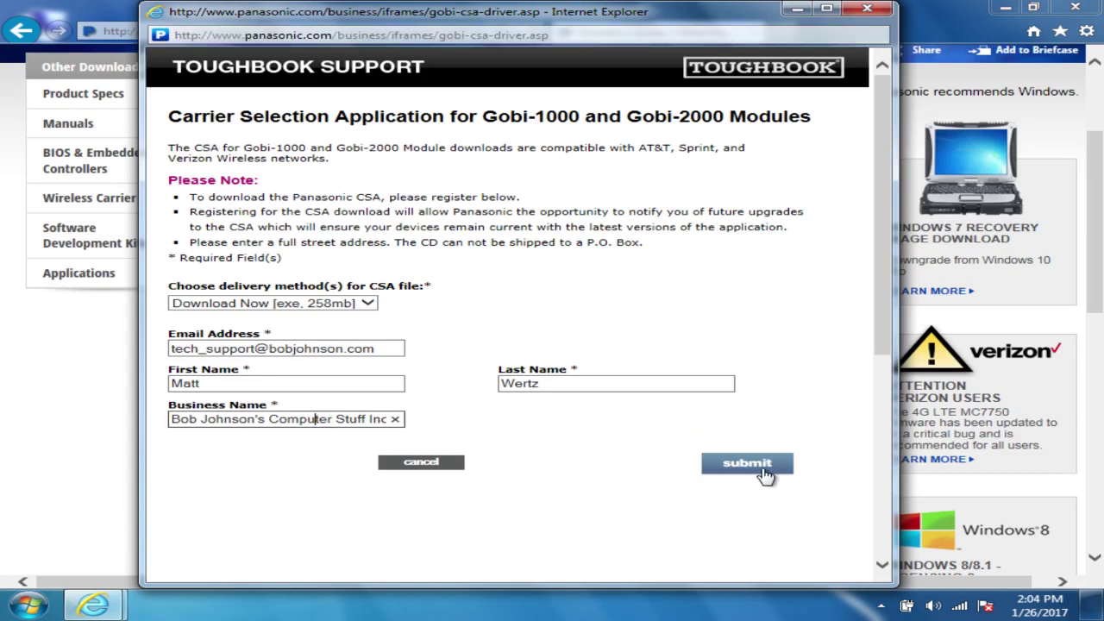
{"action": "left_click", "coordinate": [765, 473]}
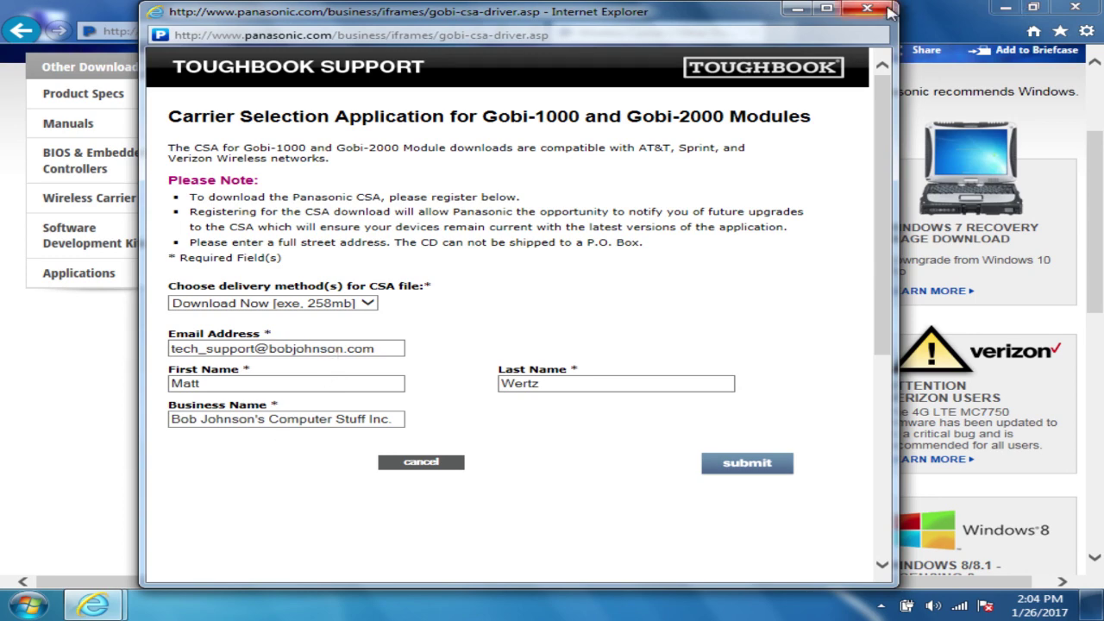
{"action": "left_click", "coordinate": [888, 10]}
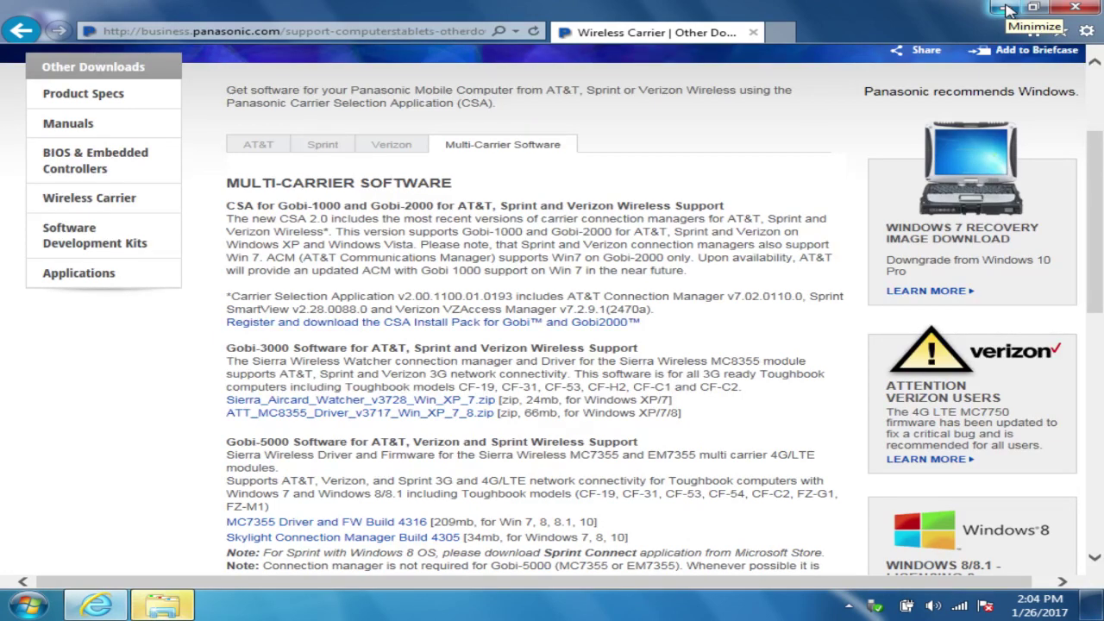
{"action": "left_click", "coordinate": [1081, 7]}
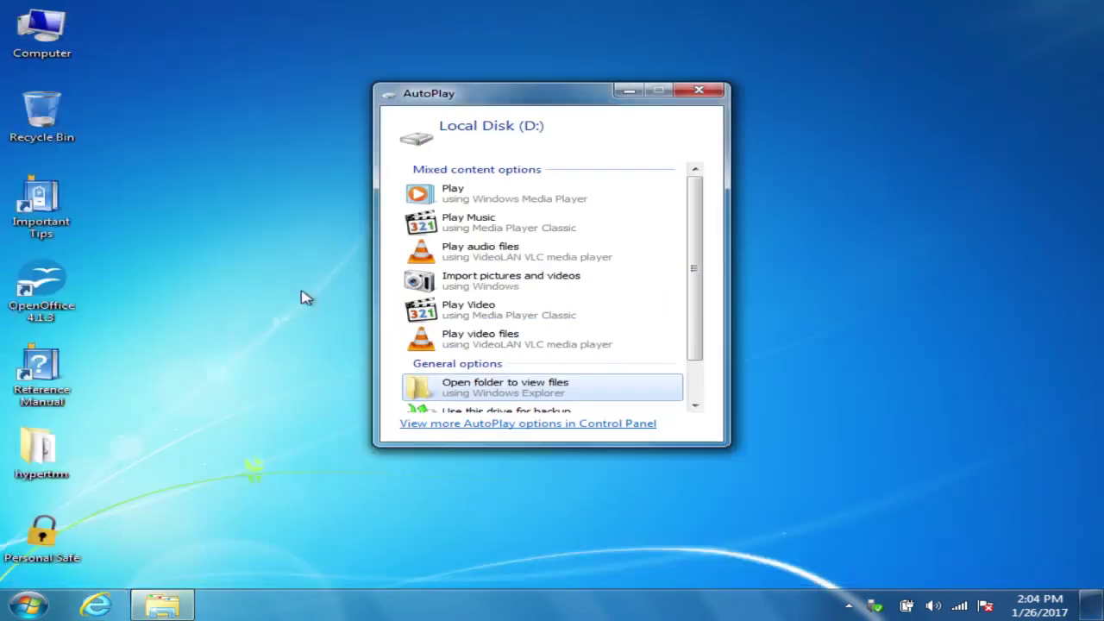
Step: Open Local Disk (D:), copy gobi_csa_installer to the desktop, and close the folder window
{"action": "left_click", "coordinate": [499, 395]}
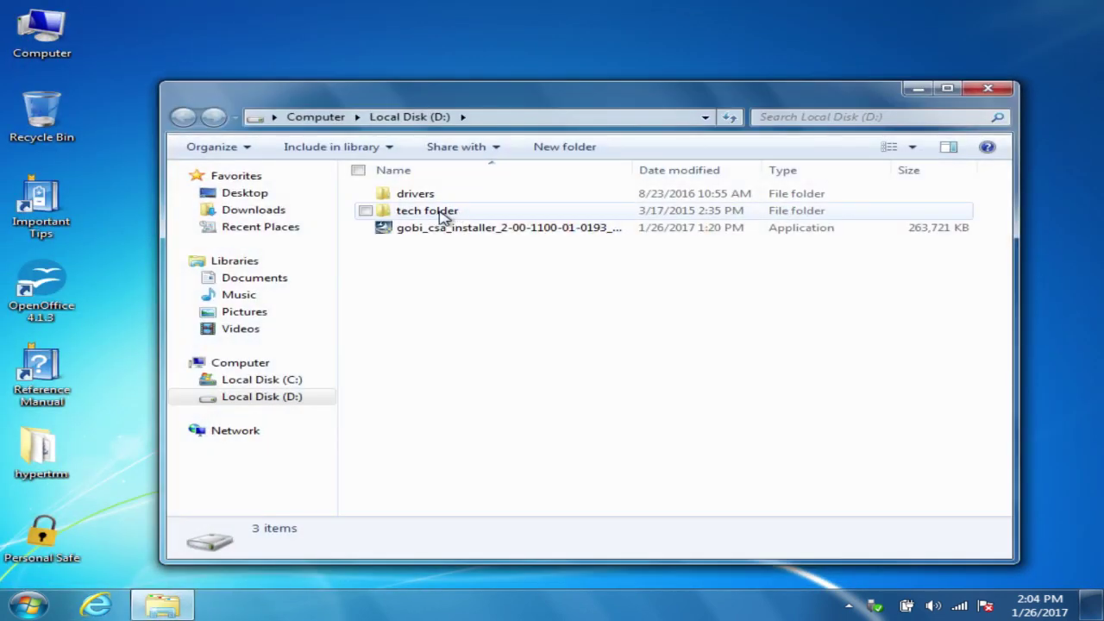
{"action": "left_click", "coordinate": [441, 230]}
{"action": "left_click_drag", "start_coordinate": [442, 231], "coordinate": [140, 25]}
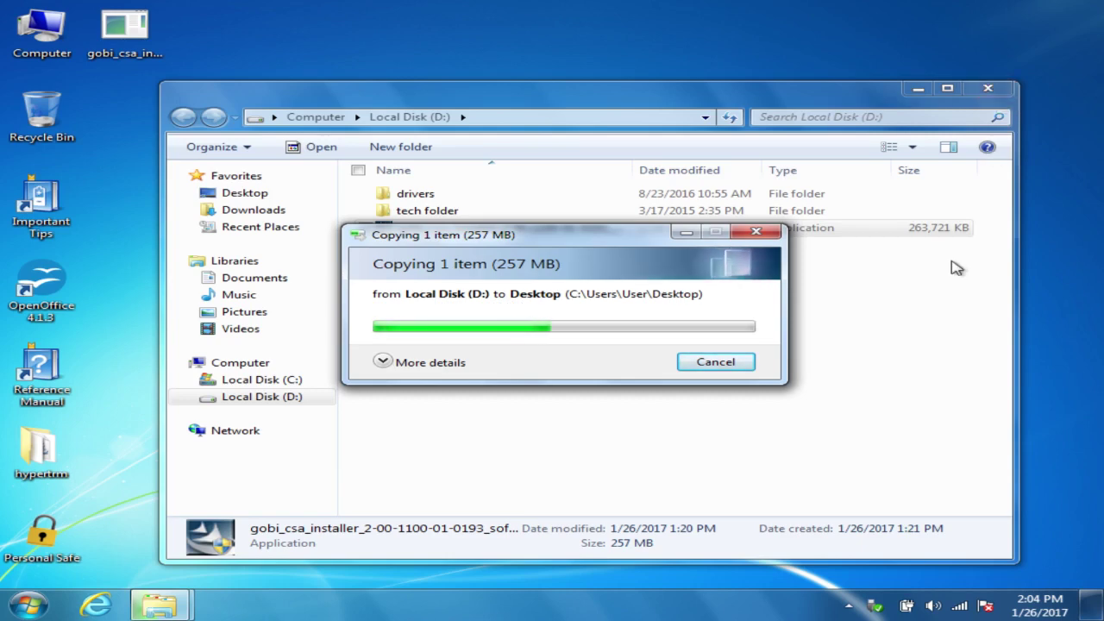
{"action": "left_click", "coordinate": [836, 271]}
{"action": "left_click", "coordinate": [984, 89]}
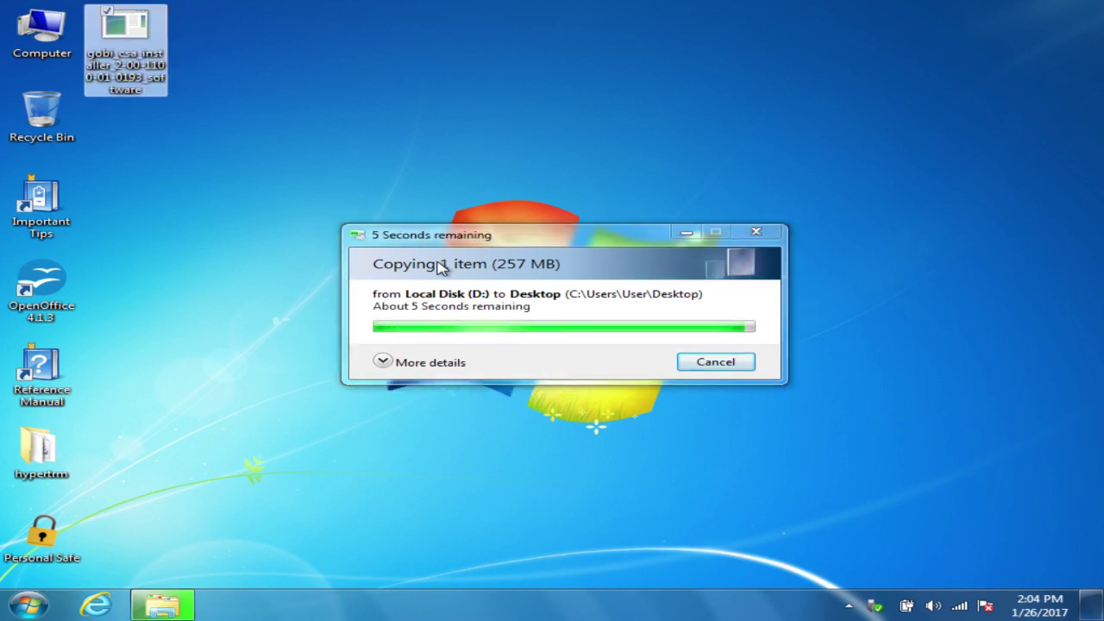
Step: Launch the CSA installer, allow it in UAC, and accept the license agreement
{"action": "double_click", "coordinate": [125, 35]}
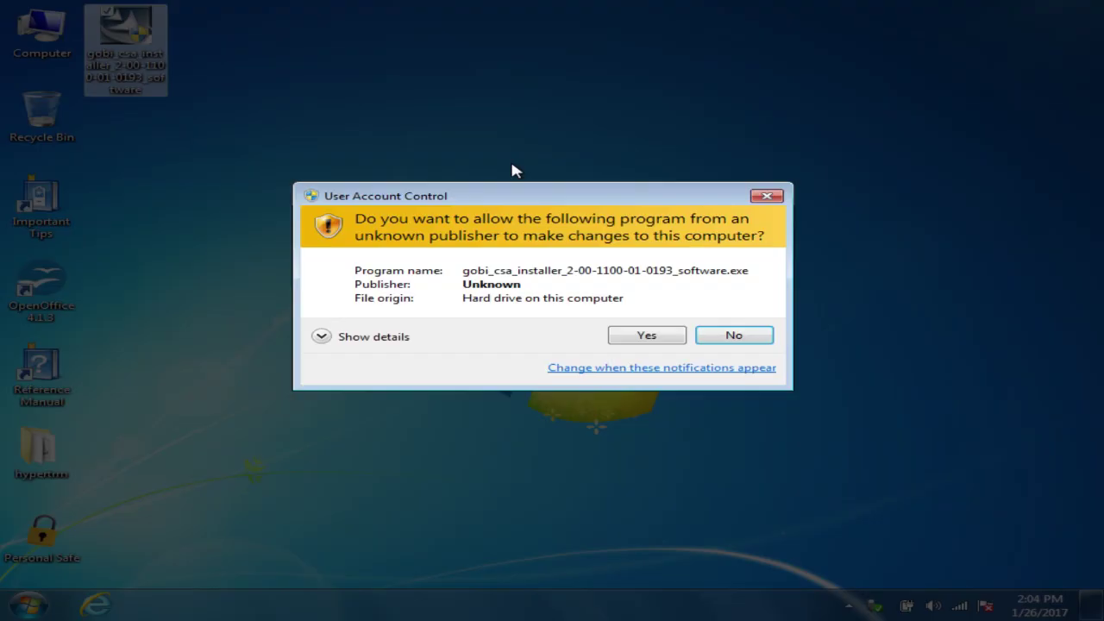
{"action": "left_click", "coordinate": [645, 335]}
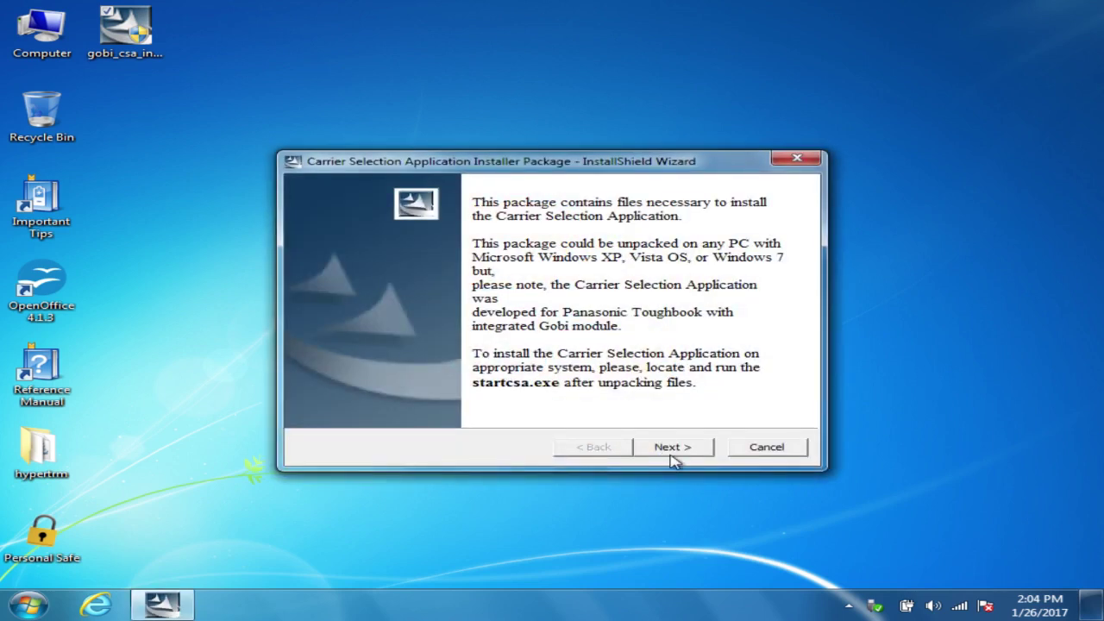
{"action": "left_click", "coordinate": [673, 448]}
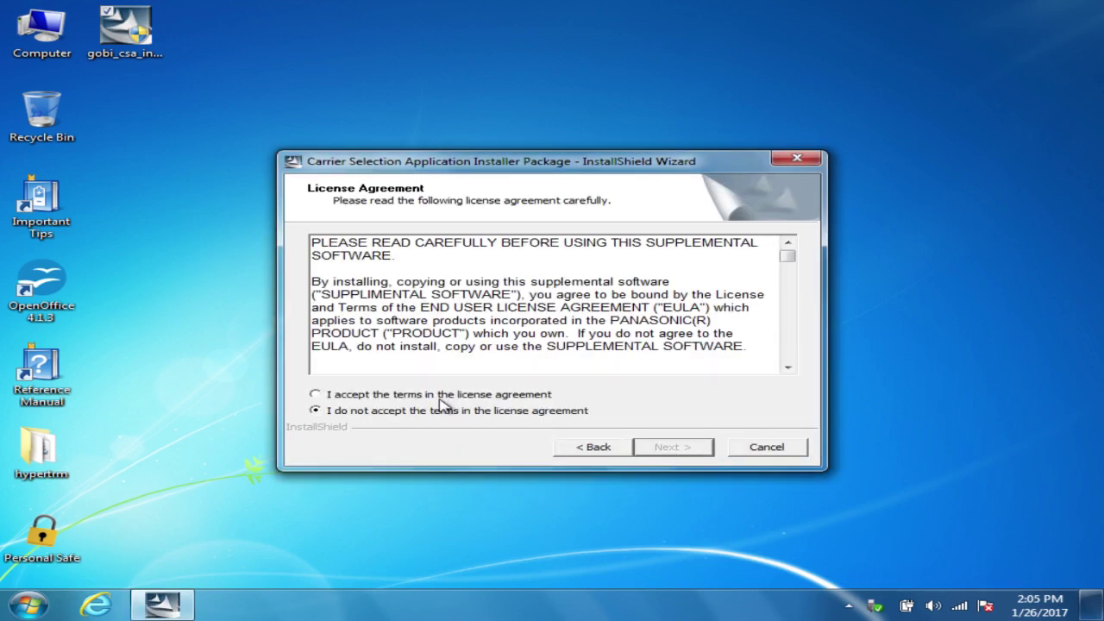
{"action": "left_click", "coordinate": [440, 395]}
{"action": "left_click", "coordinate": [673, 446]}
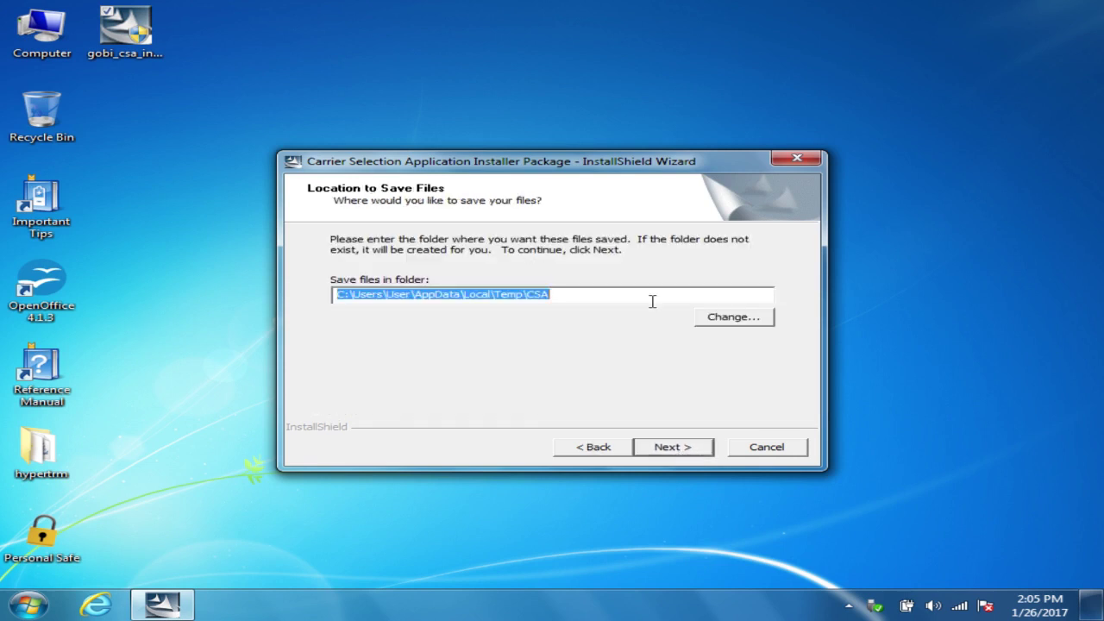
Step: Set the save folder to C:\Users\User\desktop\CSA and extract the files
{"action": "left_click", "coordinate": [523, 296]}
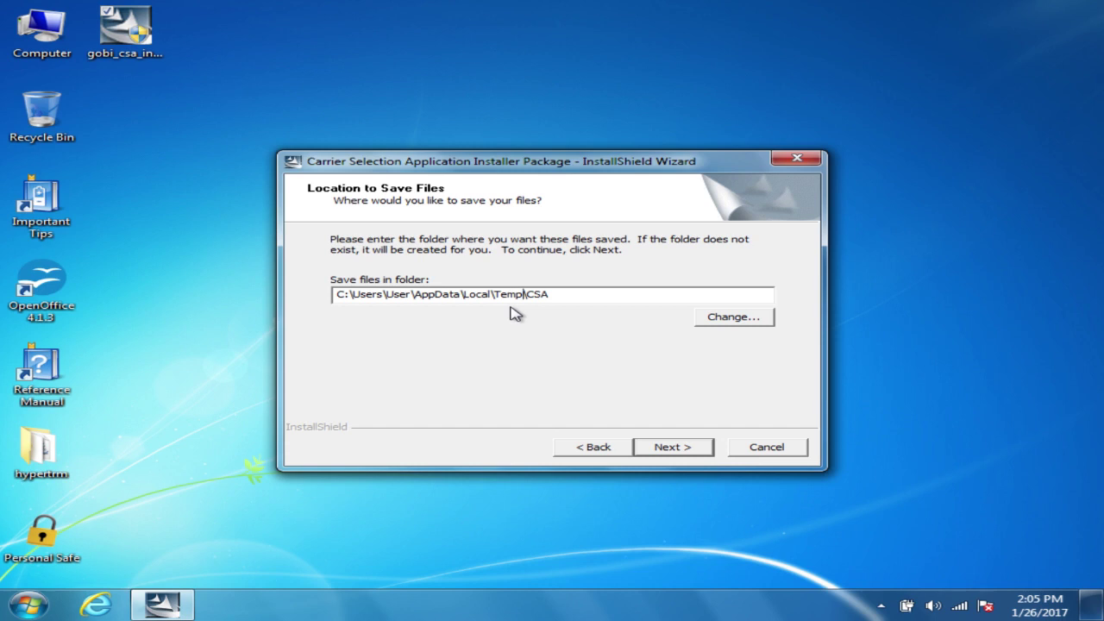
{"action": "key", "text": "BackSpace"}
{"action": "key", "text": "BackSpace"}
{"action": "key", "text": "BackSpace"}
{"action": "key", "text": "BackSpace"}
{"action": "key", "text": "BackSpace"}
{"action": "key", "text": "BackSpace"}
{"action": "key", "text": "BackSpace"}
{"action": "key", "text": "BackSpace"}
{"action": "key", "text": "BackSpace"}
{"action": "key", "text": "BackSpace"}
{"action": "key", "text": "BackSpace"}
{"action": "key", "text": "BackSpace"}
{"action": "key", "text": "BackSpace"}
{"action": "key", "text": "BackSpace"}
{"action": "key", "text": "BackSpace"}
{"action": "key", "text": "BackSpace"}
{"action": "key", "text": "BackSpace"}
{"action": "key", "text": "BackSpace"}
{"action": "type", "text": "desktop"}
{"action": "left_click", "coordinate": [676, 447]}
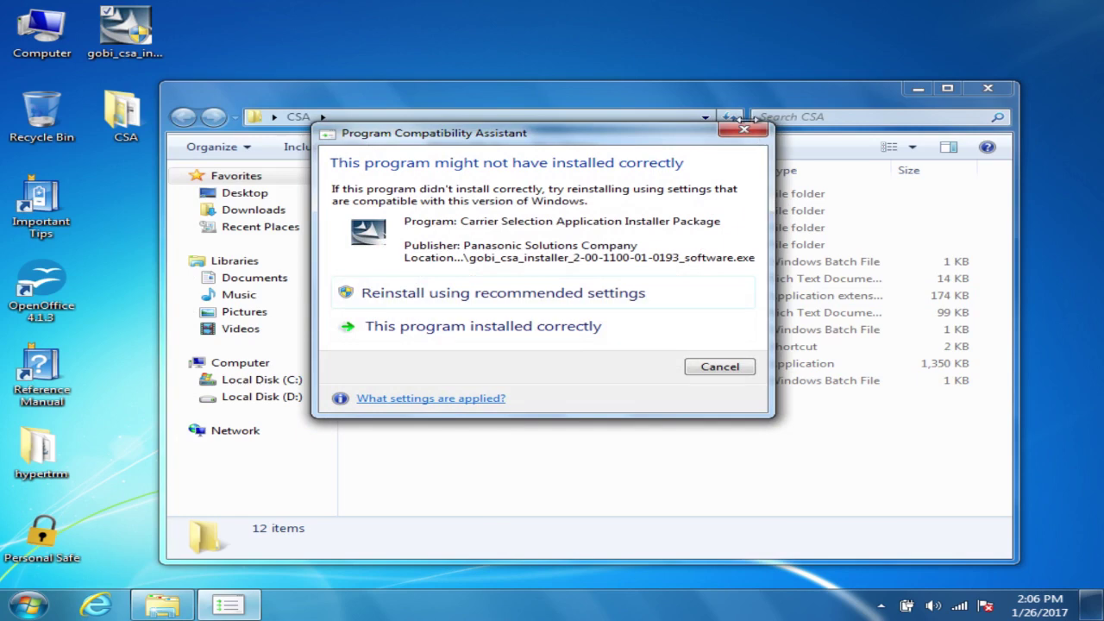
Step: Dismiss the compatibility warning and run setup.exe from the Gobi2kPackage folder
{"action": "left_click", "coordinate": [747, 129]}
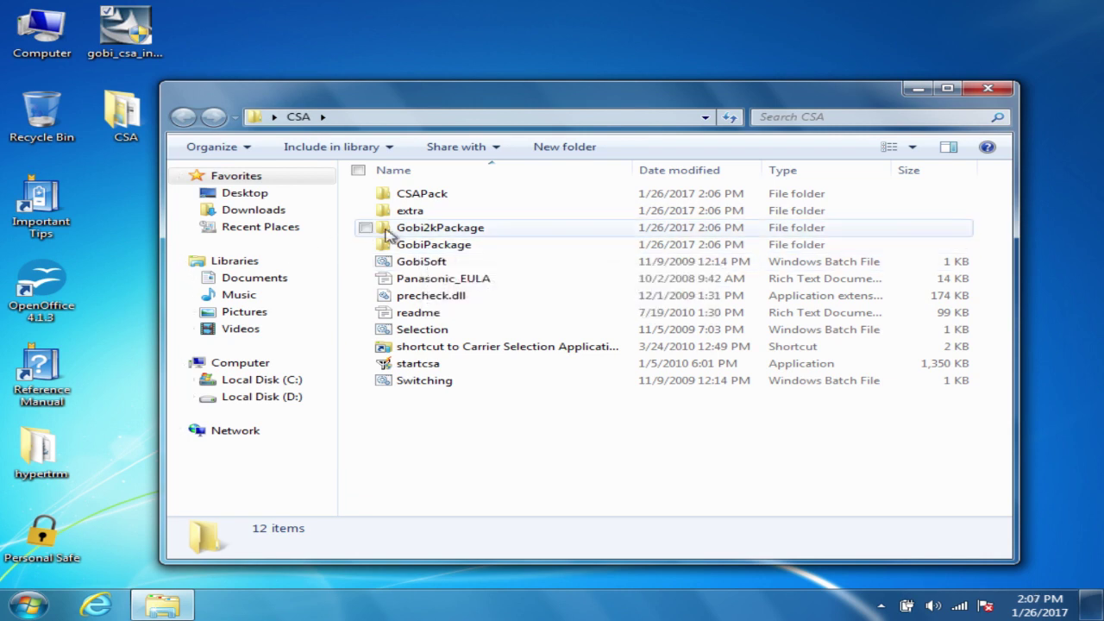
{"action": "double_click", "coordinate": [446, 231]}
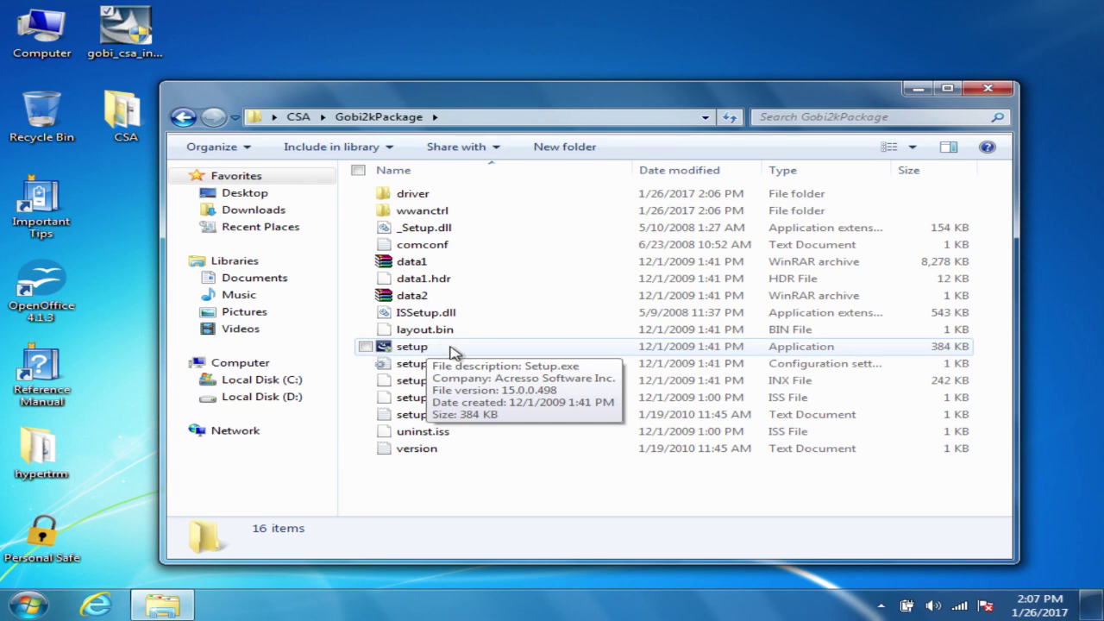
{"action": "double_click", "coordinate": [455, 354]}
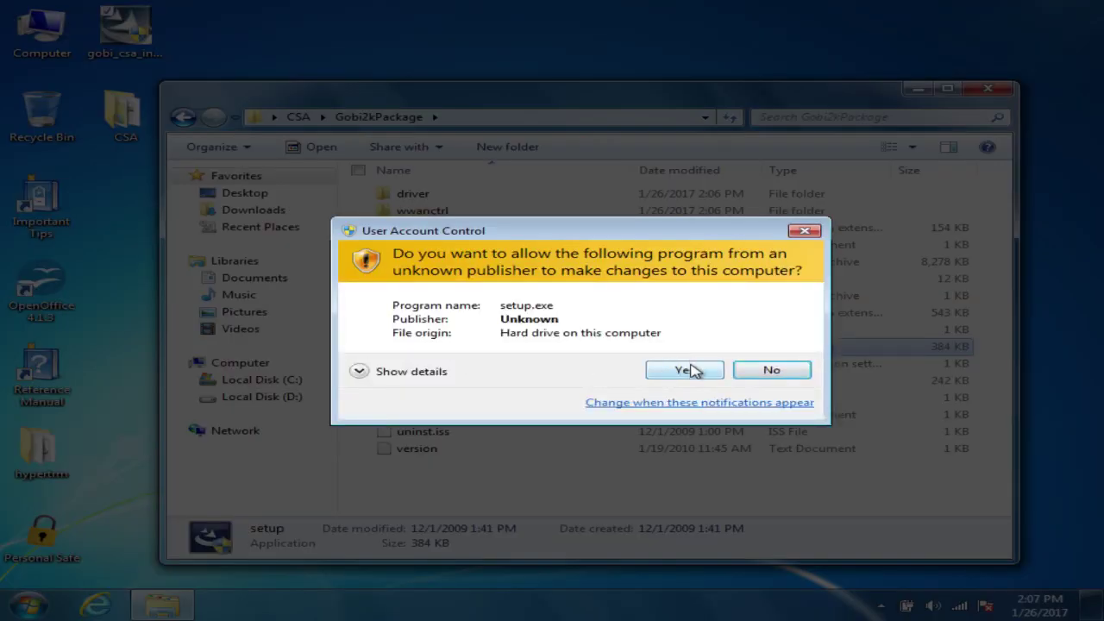
Step: Allow setup.exe, start the Gobi2000 software installation, and open System properties with Win+Pause
{"action": "left_click", "coordinate": [692, 371]}
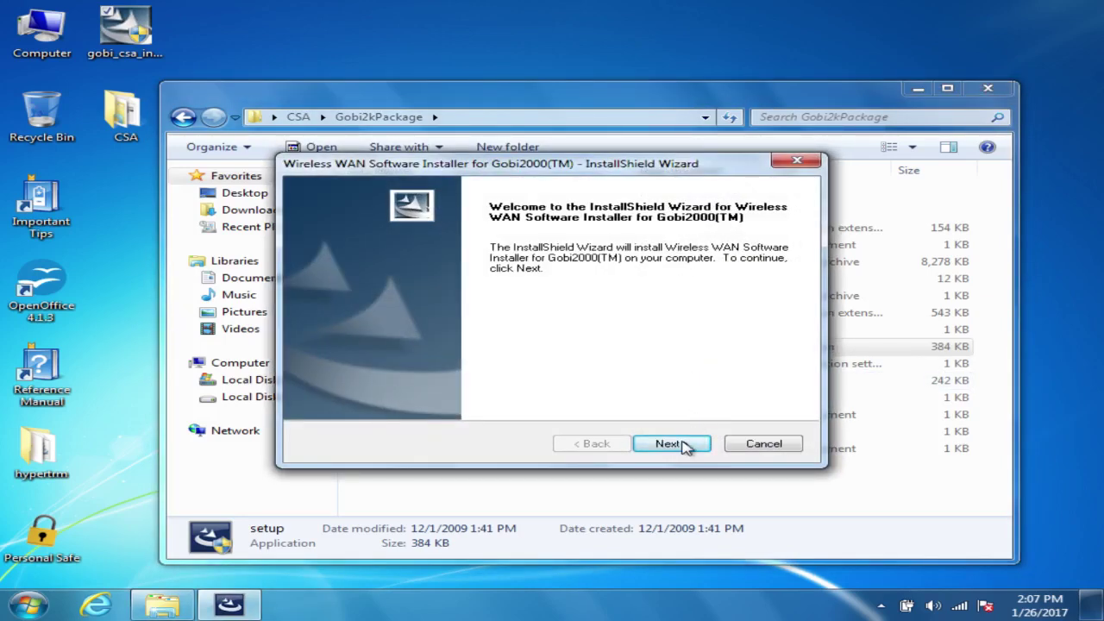
{"action": "left_click", "coordinate": [683, 445]}
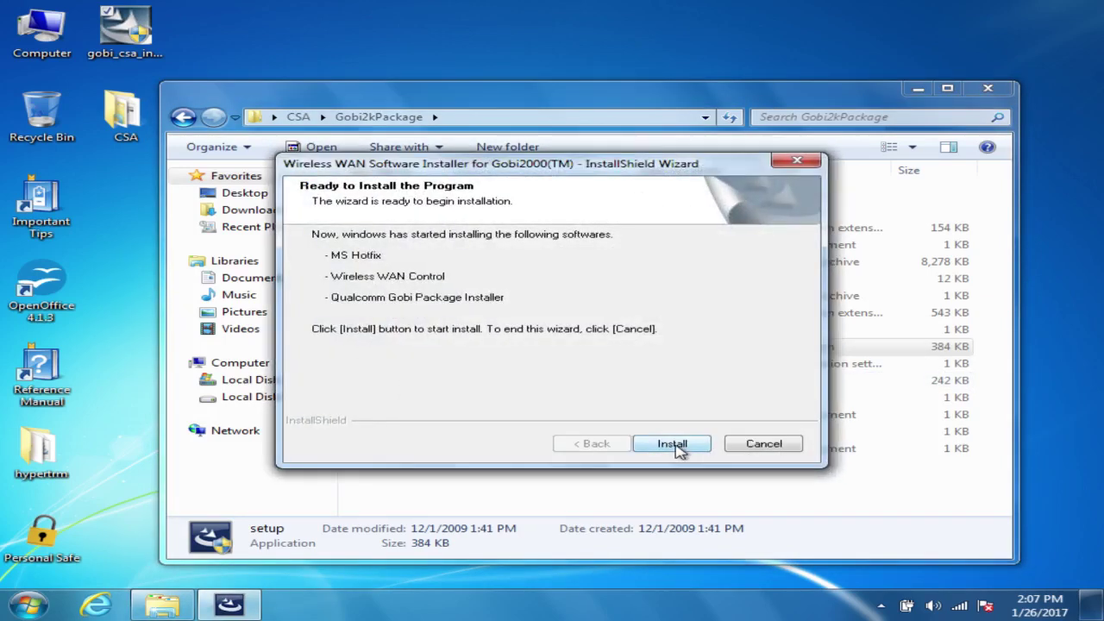
{"action": "left_click", "coordinate": [672, 444]}
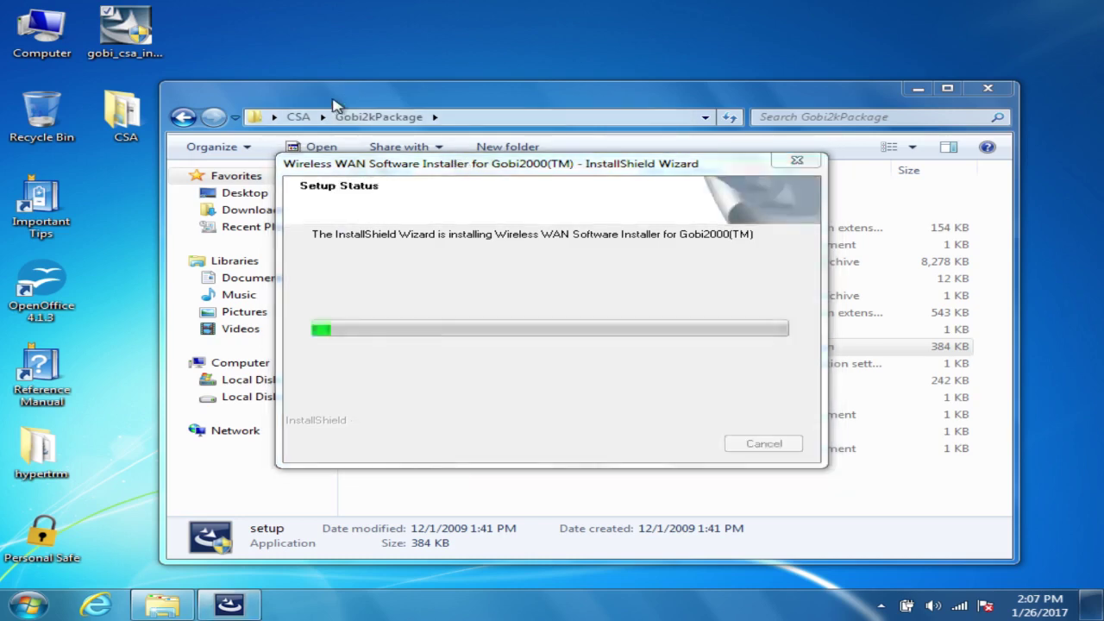
{"action": "key", "text": "super+Pause"}
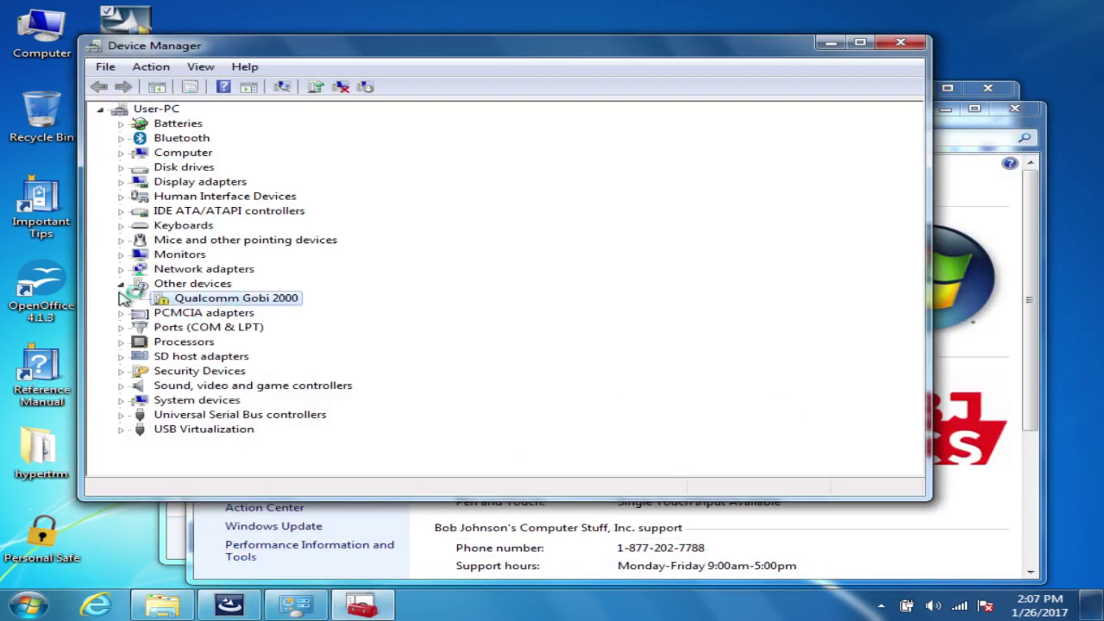
Step: Expand Network adapters and Ports (COM & LPT), then move the installer progress window aside
{"action": "left_click", "coordinate": [121, 269]}
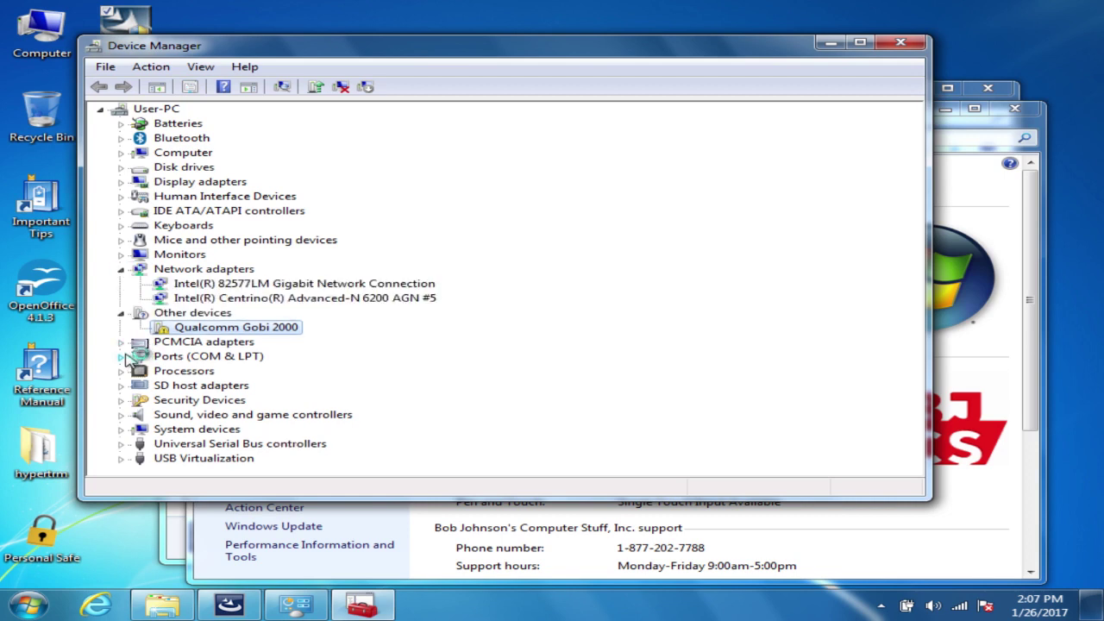
{"action": "left_click", "coordinate": [123, 356]}
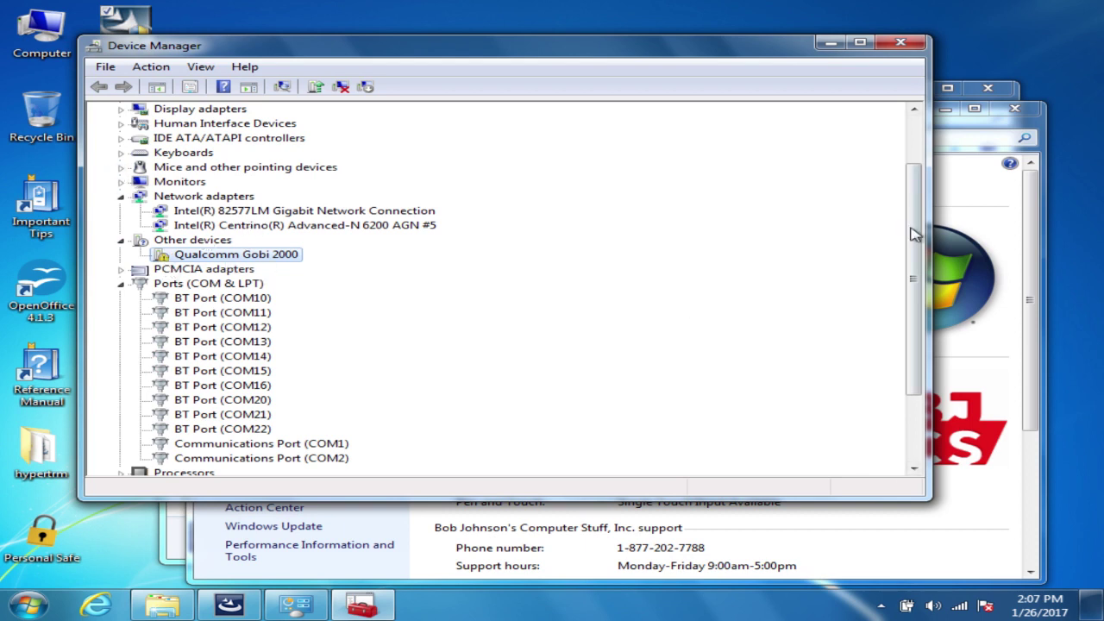
{"action": "left_click", "coordinate": [245, 604]}
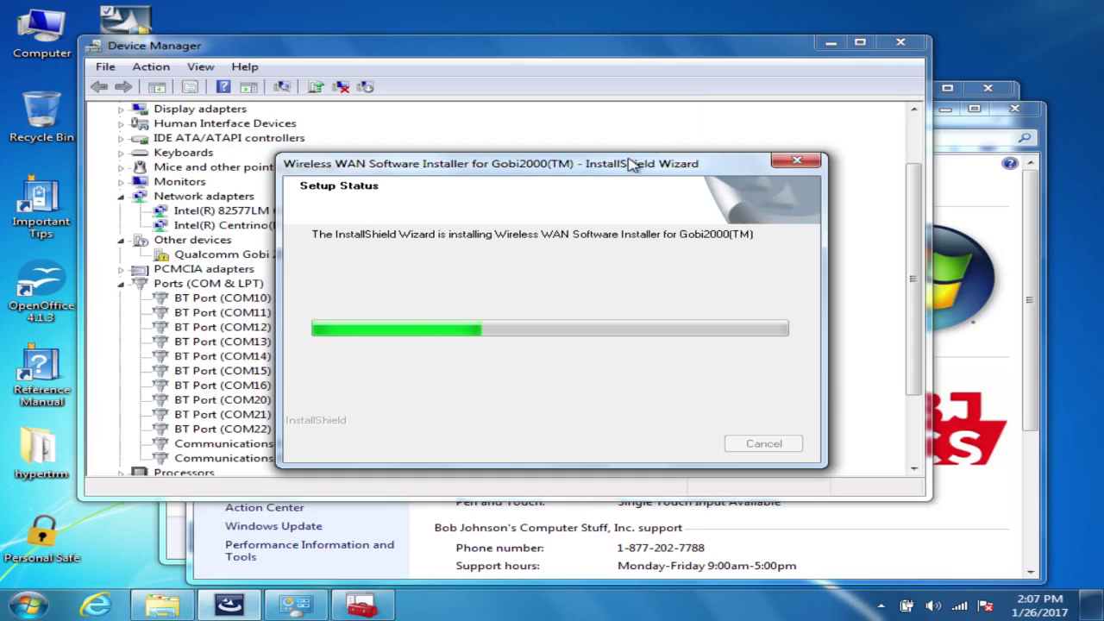
{"action": "left_click_drag", "start_coordinate": [636, 164], "coordinate": [883, 118]}
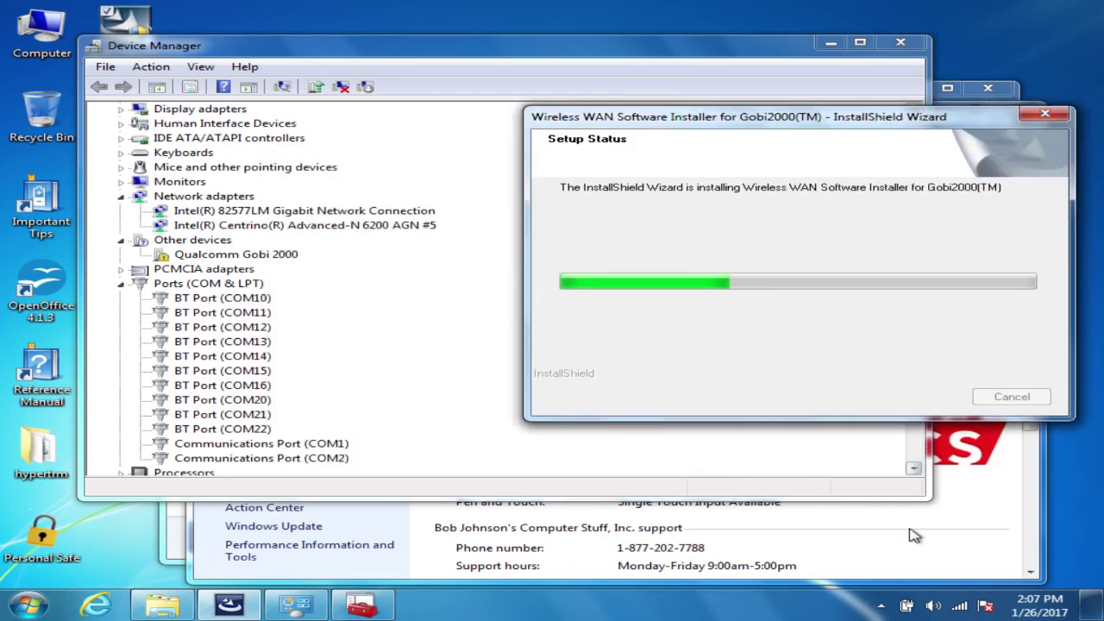
Step: Open the driver installation status details from the notification area and reposition that window
{"action": "left_click", "coordinate": [880, 607]}
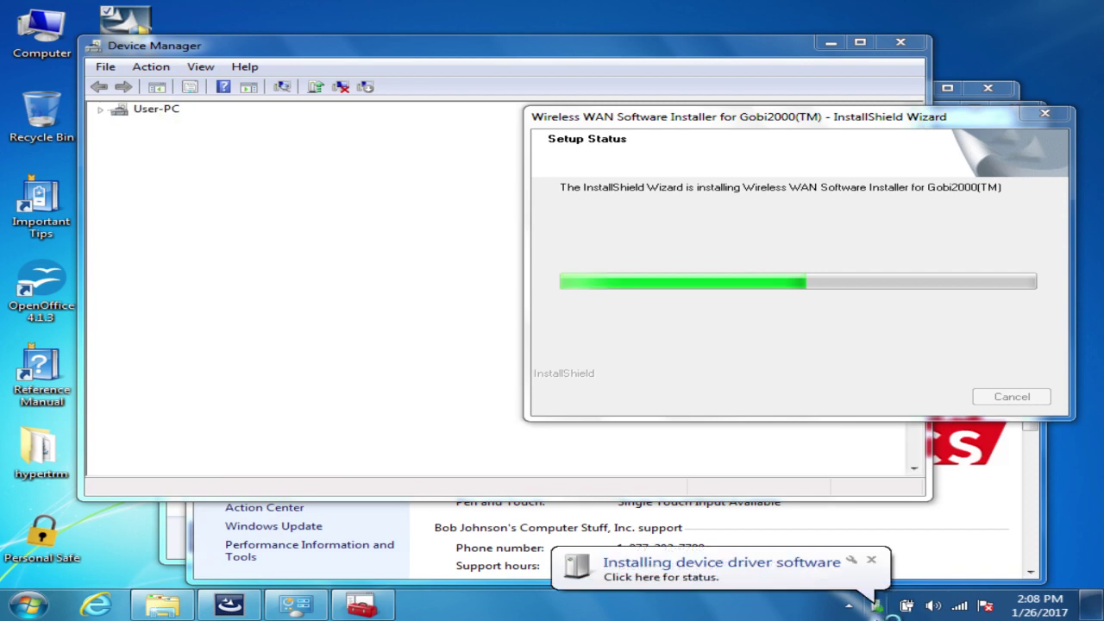
{"action": "left_click", "coordinate": [724, 564]}
{"action": "left_click_drag", "start_coordinate": [561, 202], "coordinate": [712, 336]}
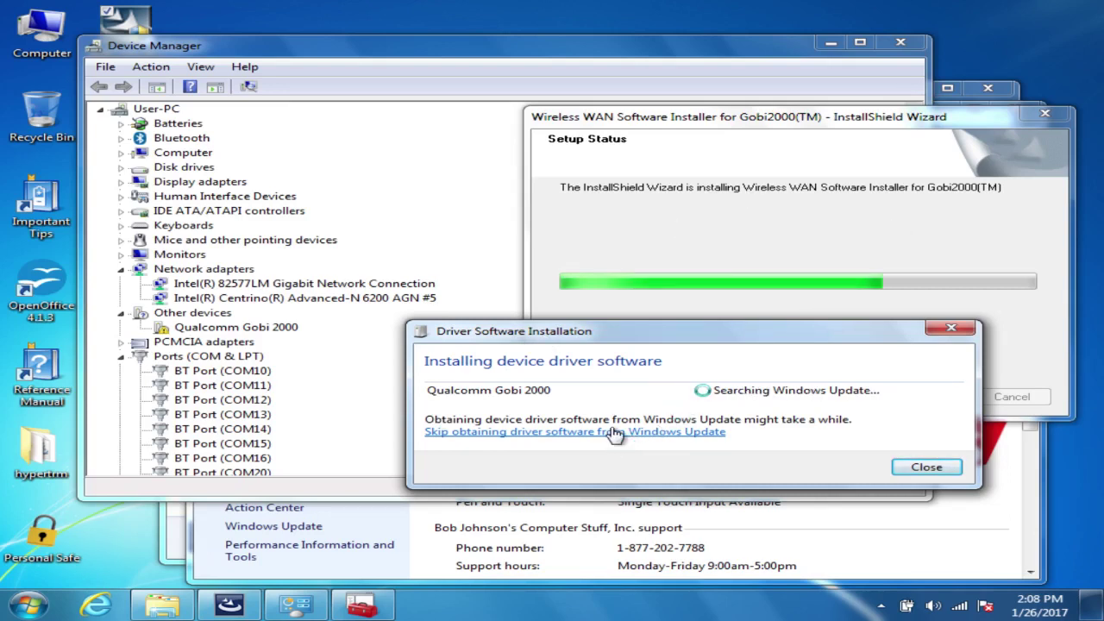
Step: Skip Windows Update and confirm, letting the Qualcomm Gobi 2000 drivers install locally until ready
{"action": "left_click", "coordinate": [569, 436]}
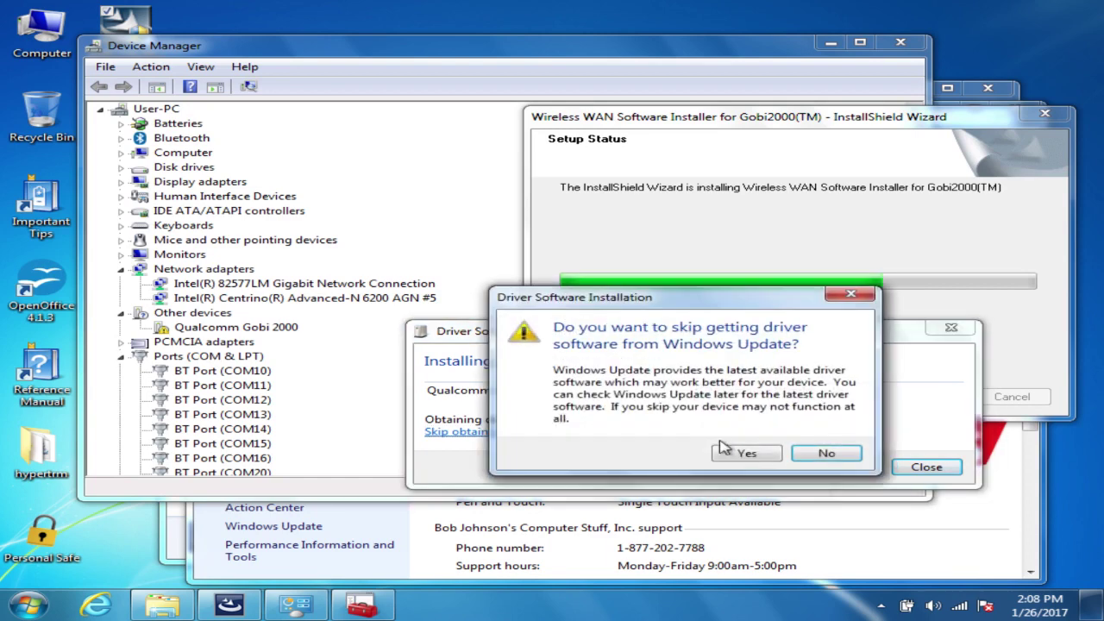
{"action": "left_click", "coordinate": [827, 458]}
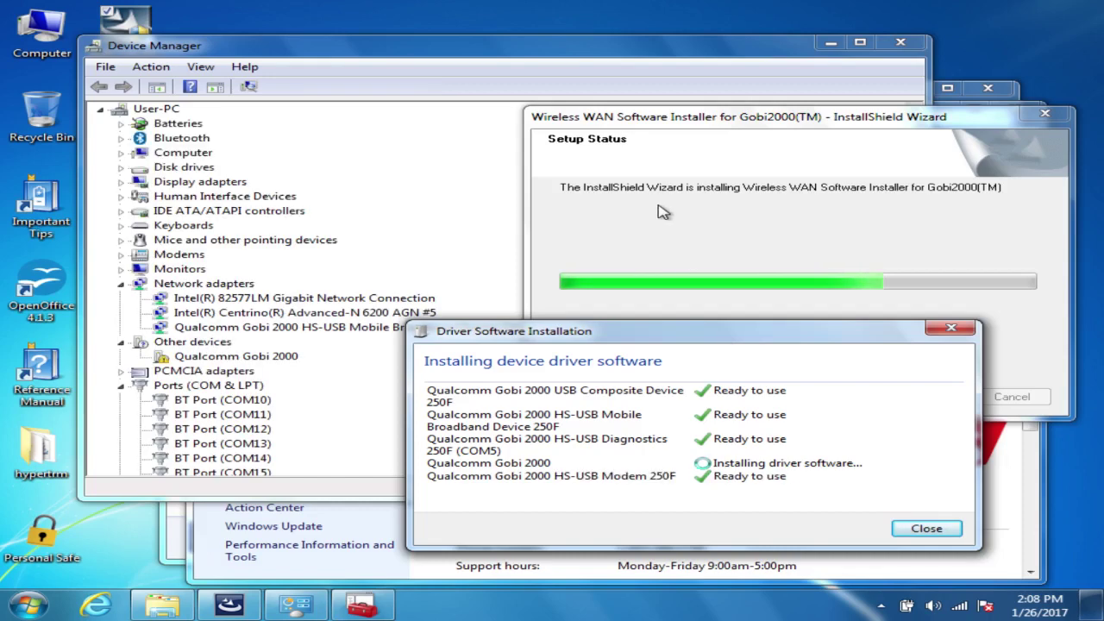
{"action": "left_click", "coordinate": [776, 192]}
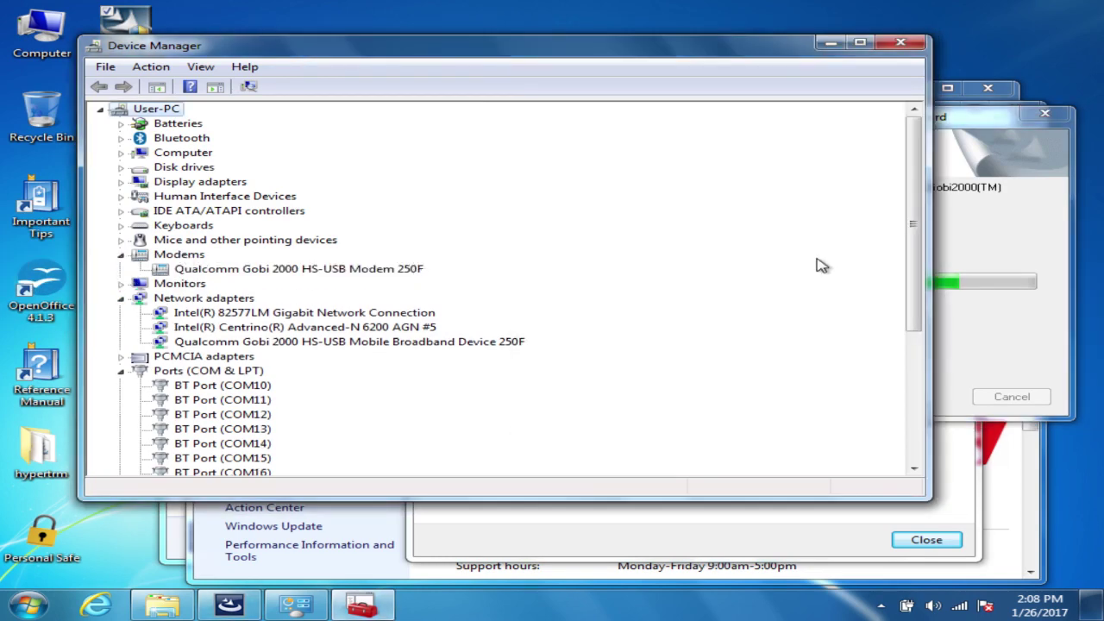
Step: Scroll Device Manager to check the Gobi 2000 modem, broadband adapter and COM ports
{"action": "left_click", "coordinate": [1041, 224]}
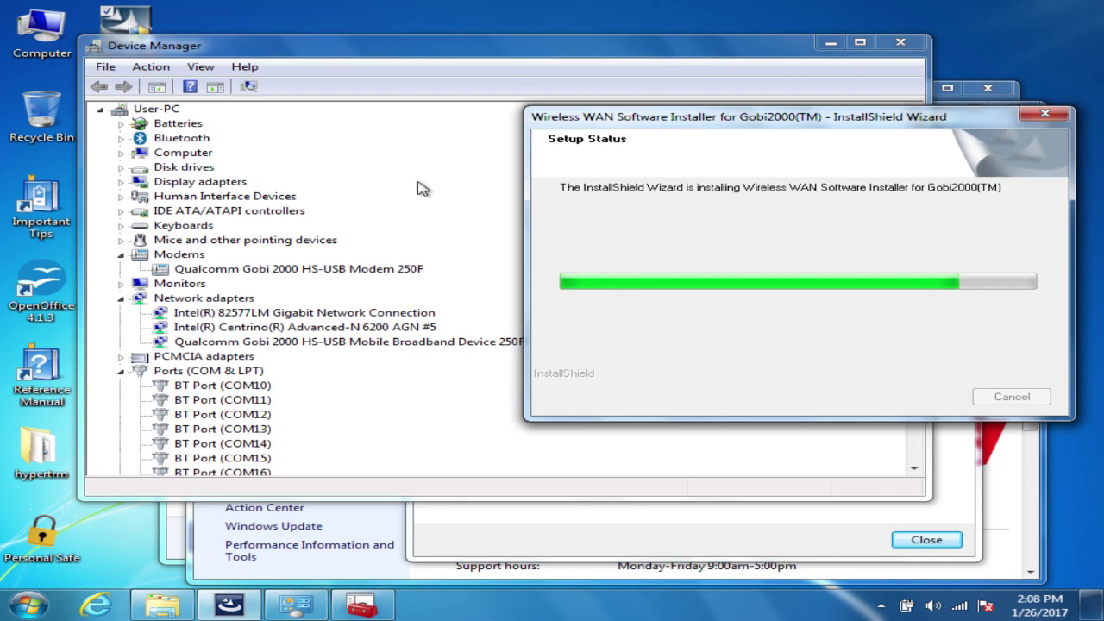
{"action": "left_click", "coordinate": [407, 98]}
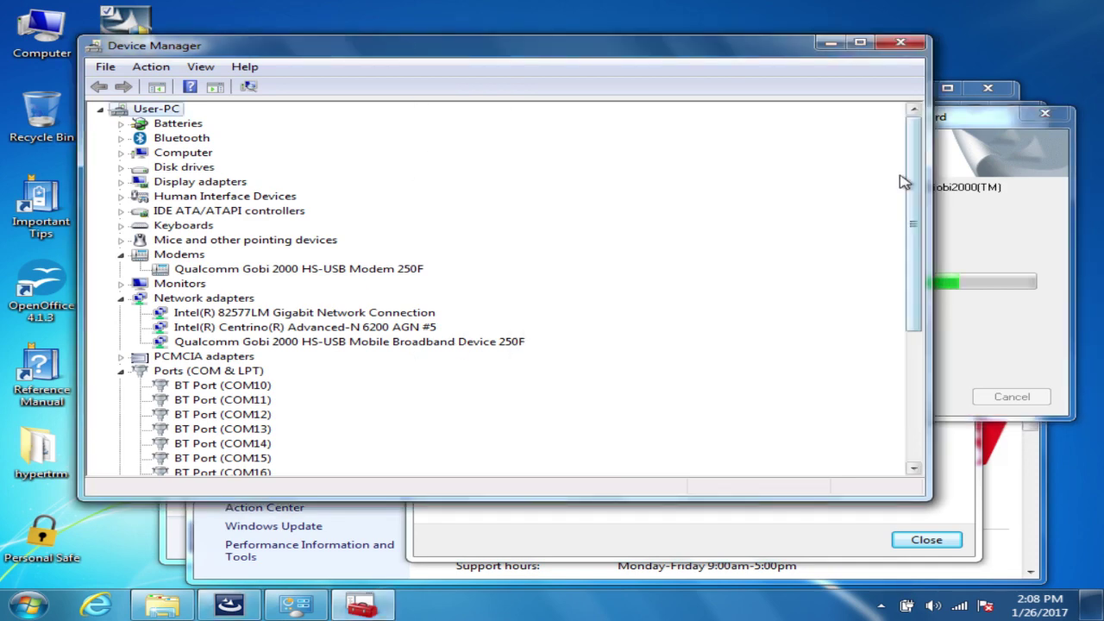
{"action": "left_click_drag", "start_coordinate": [914, 212], "coordinate": [902, 423]}
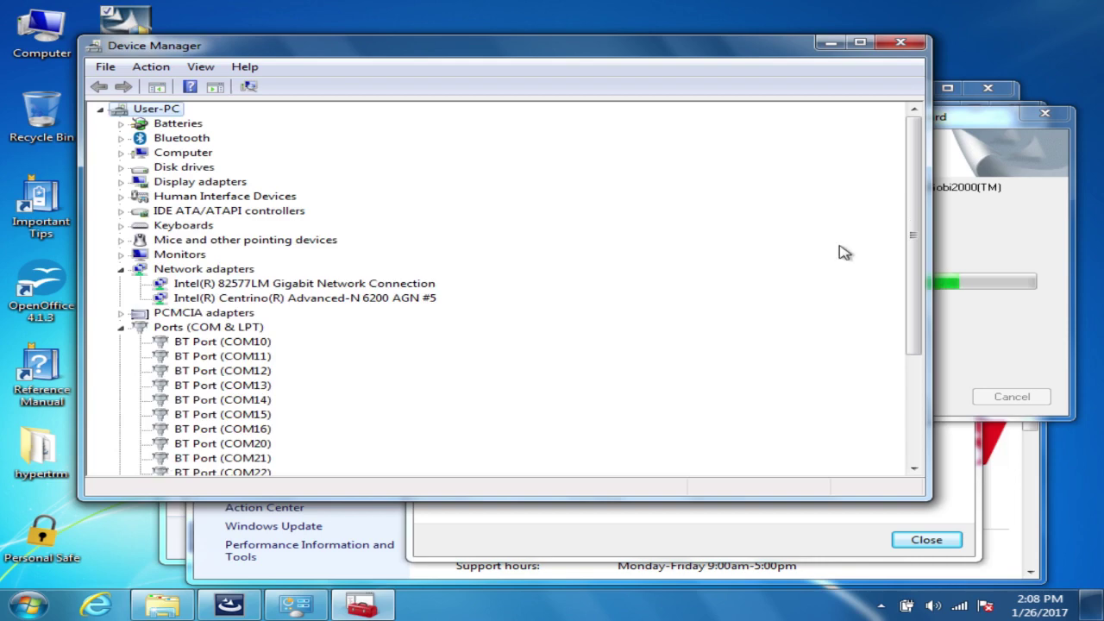
{"action": "scroll", "coordinate": [879, 271], "scroll_direction": "down", "scroll_amount": 5}
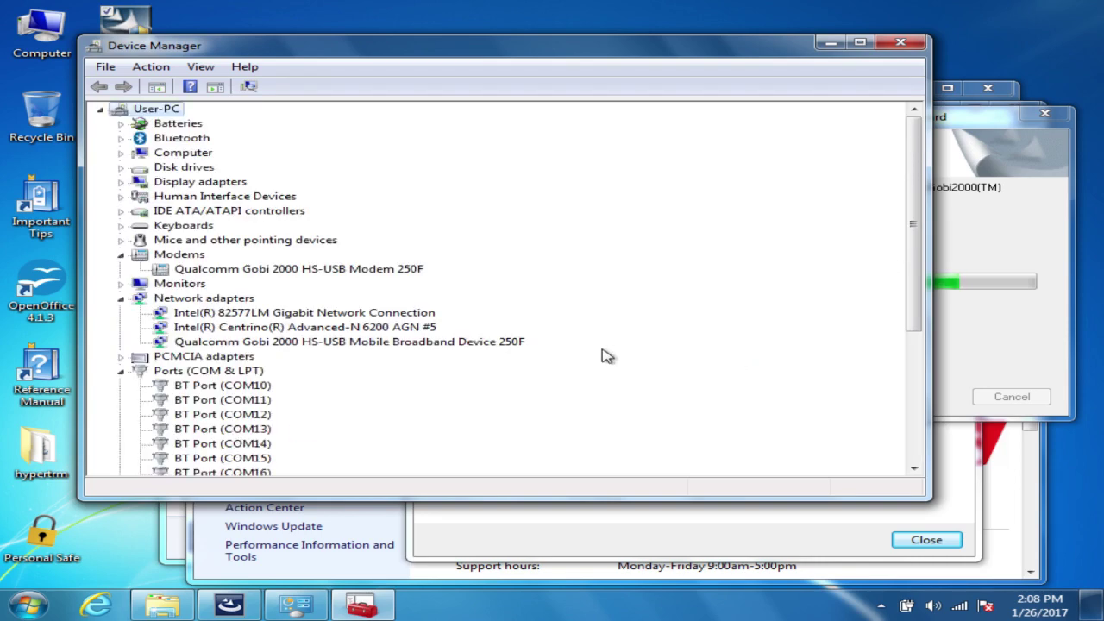
{"action": "left_click_drag", "start_coordinate": [912, 254], "coordinate": [914, 309]}
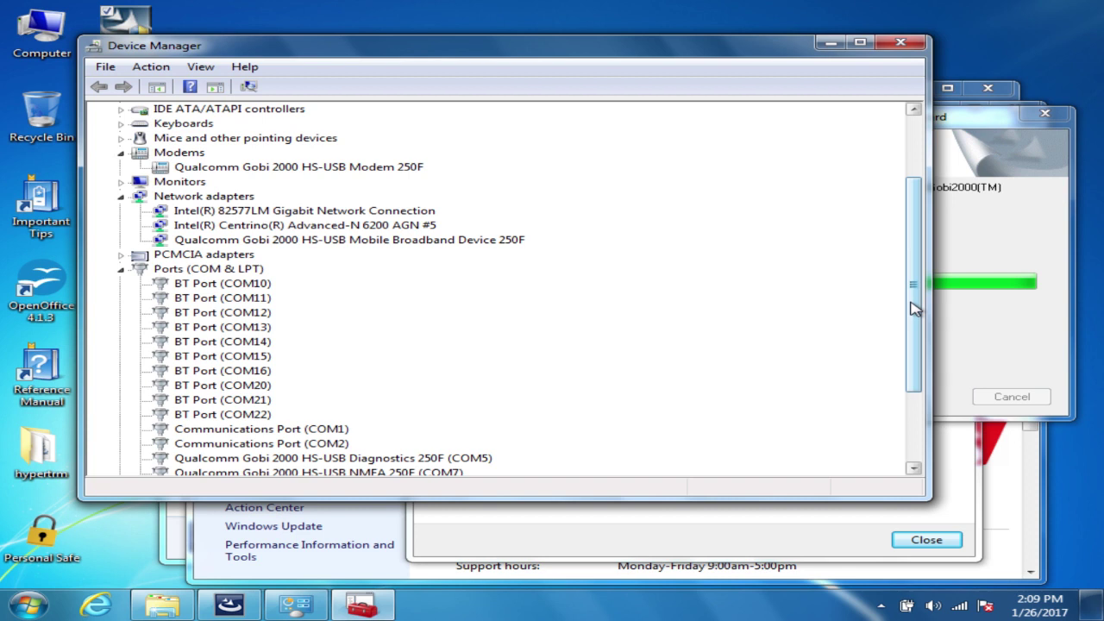
{"action": "left_click_drag", "start_coordinate": [914, 308], "coordinate": [915, 380]}
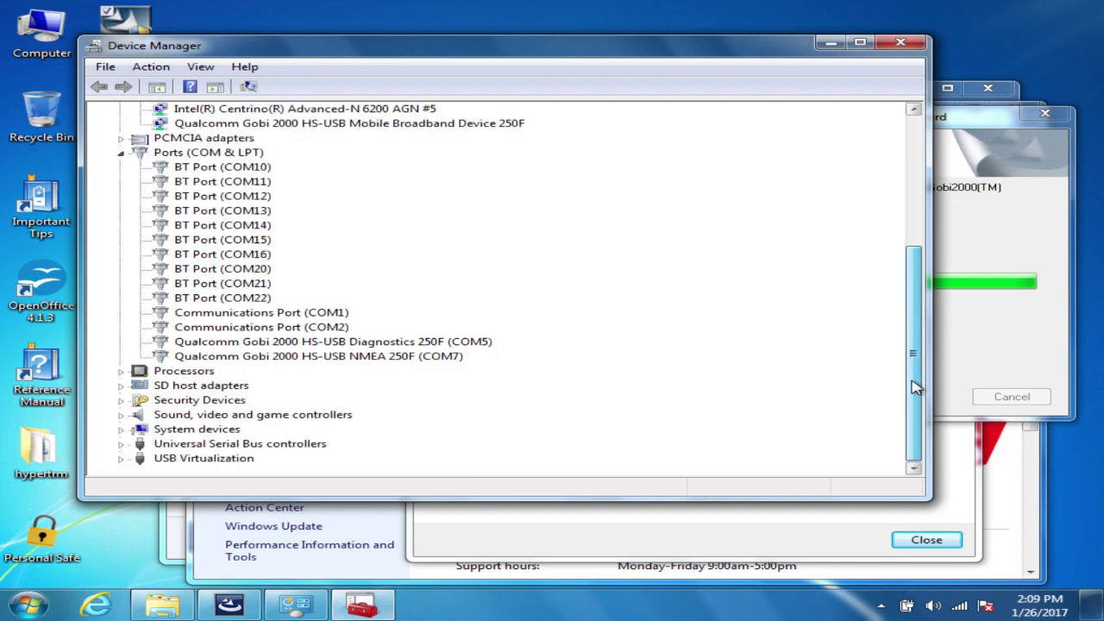
Step: Expand USB Virtualization and Universal Serial Bus controllers, then show the installer's Complete page
{"action": "left_click", "coordinate": [123, 457]}
{"action": "left_click", "coordinate": [122, 430]}
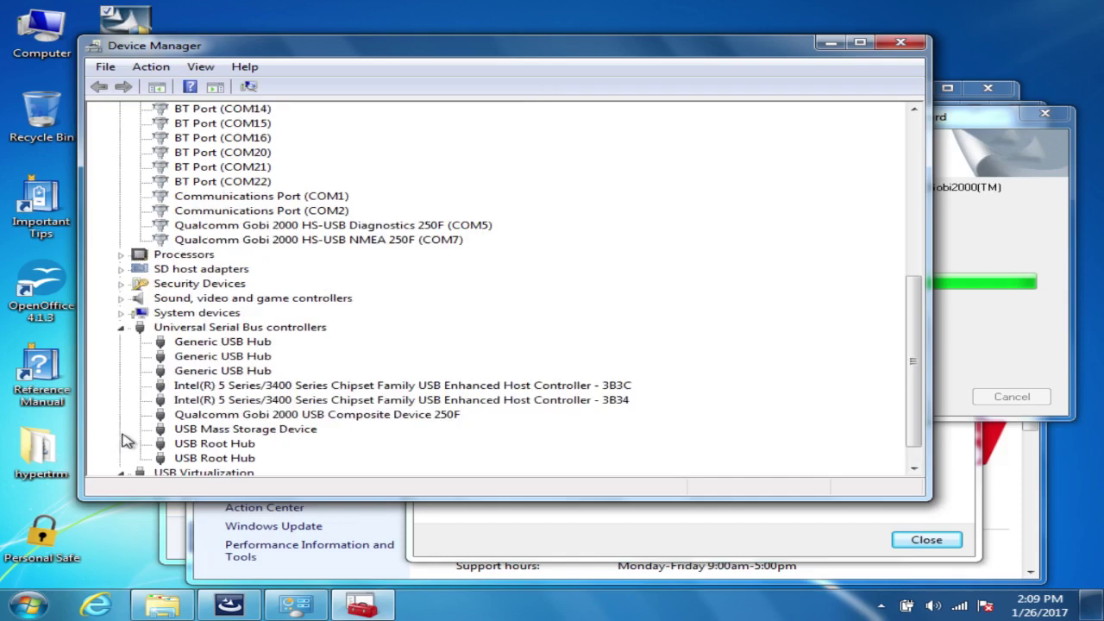
{"action": "left_click", "coordinate": [1046, 349]}
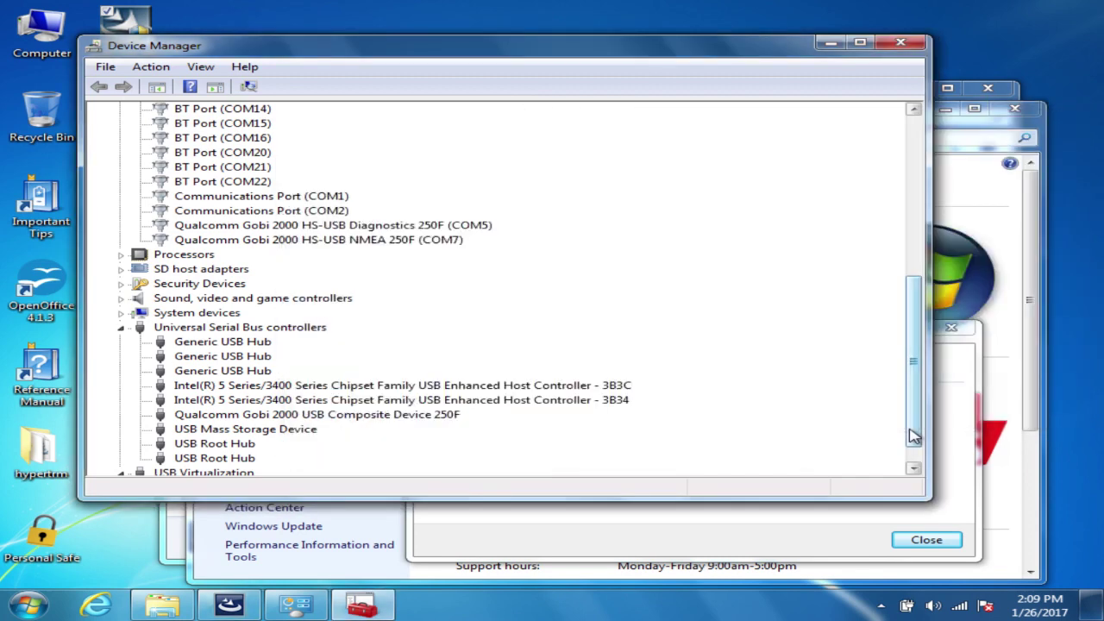
{"action": "left_click_drag", "start_coordinate": [914, 435], "coordinate": [915, 339]}
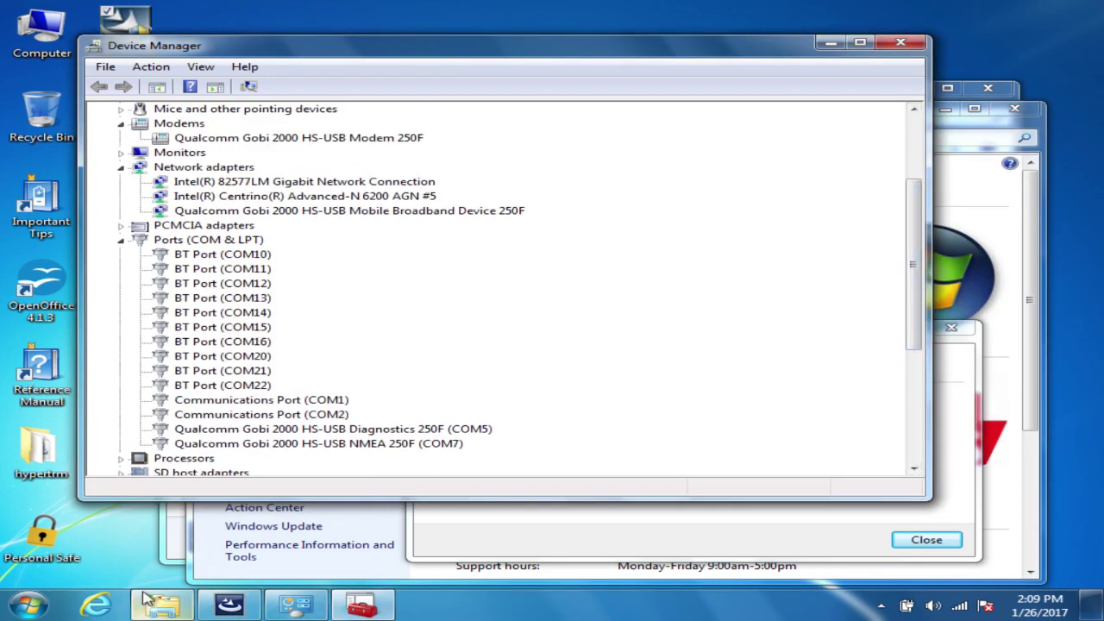
{"action": "left_click", "coordinate": [229, 604]}
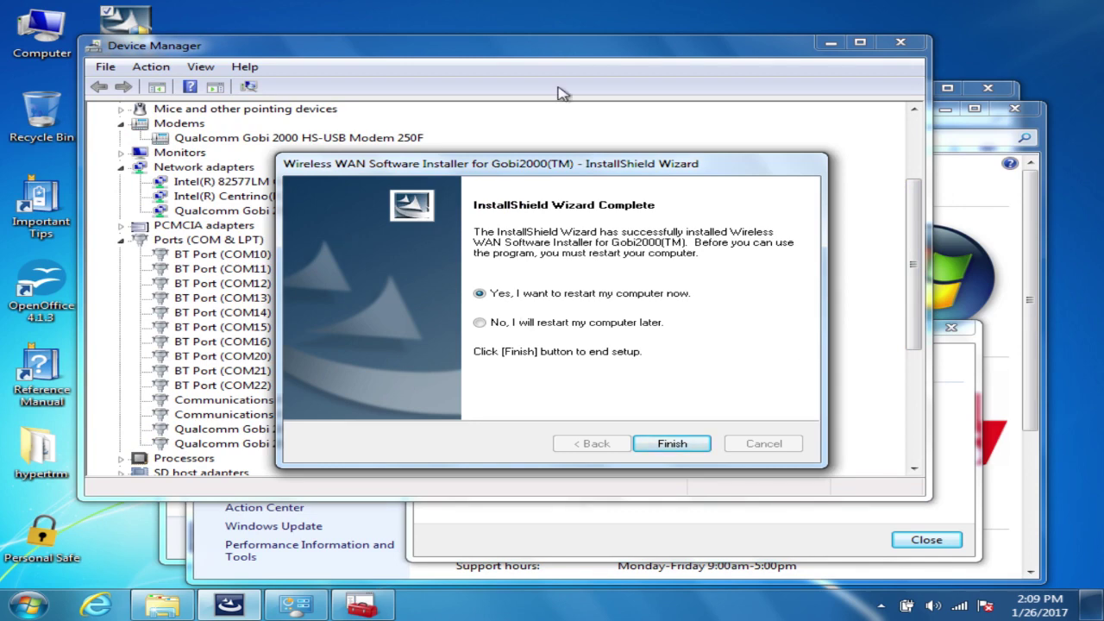
Step: Finish the Gobi2000 InstallShield Wizard with an immediate restart, then close the System window
{"action": "left_click", "coordinate": [672, 443]}
{"action": "left_click", "coordinate": [899, 41]}
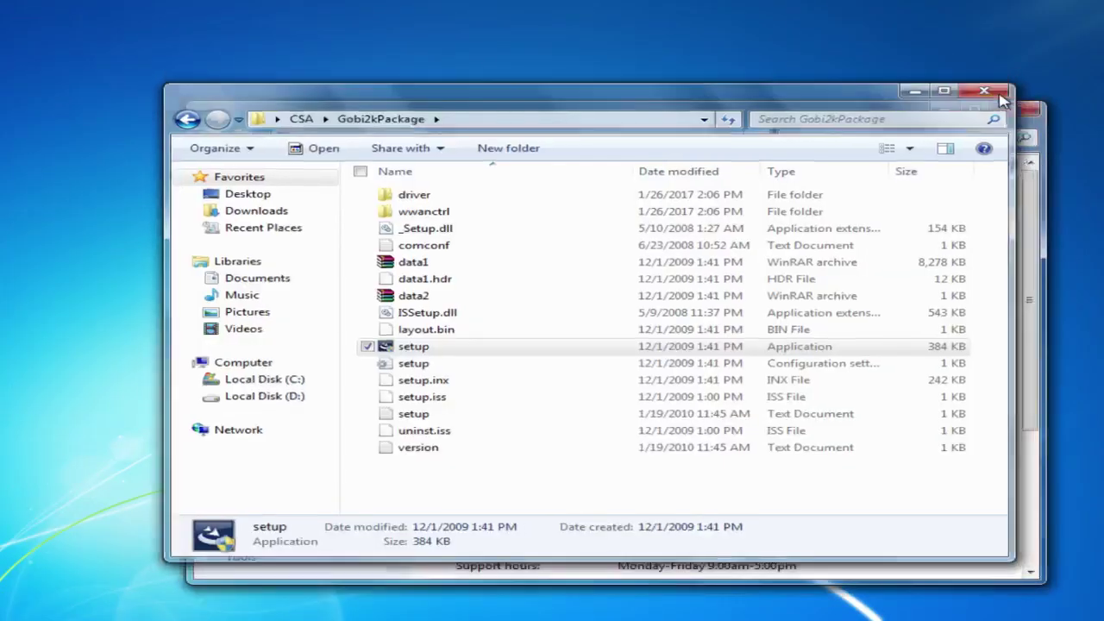
{"action": "left_click", "coordinate": [1014, 121]}
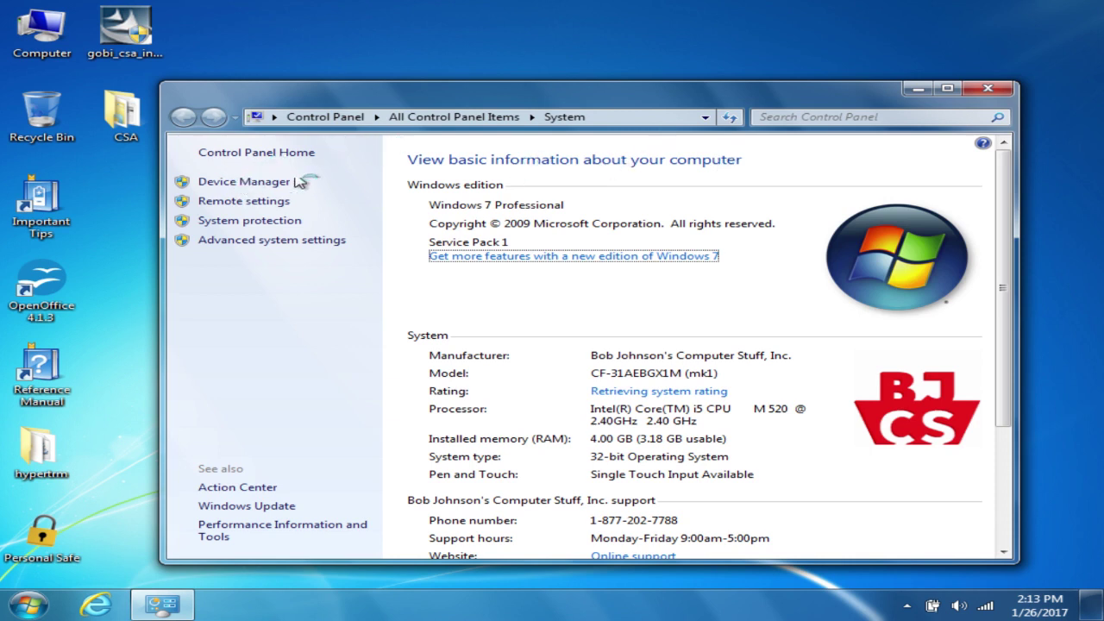
Step: Open Device Manager and expand Modems, Network adapters and Ports (COM & LPT)
{"action": "left_click", "coordinate": [247, 191]}
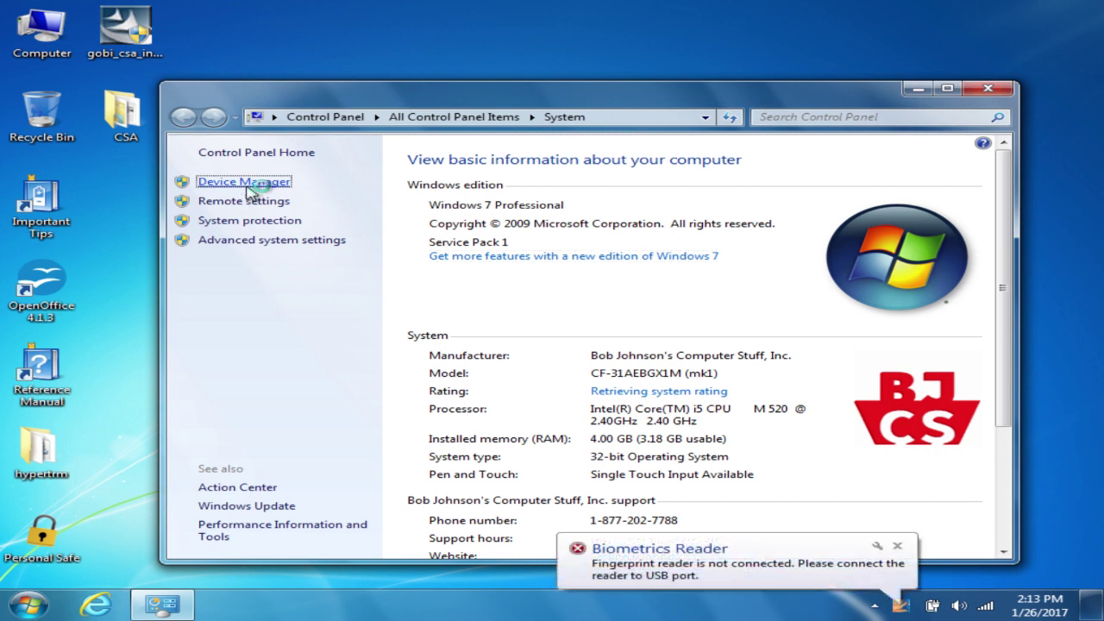
{"action": "left_click", "coordinate": [897, 545]}
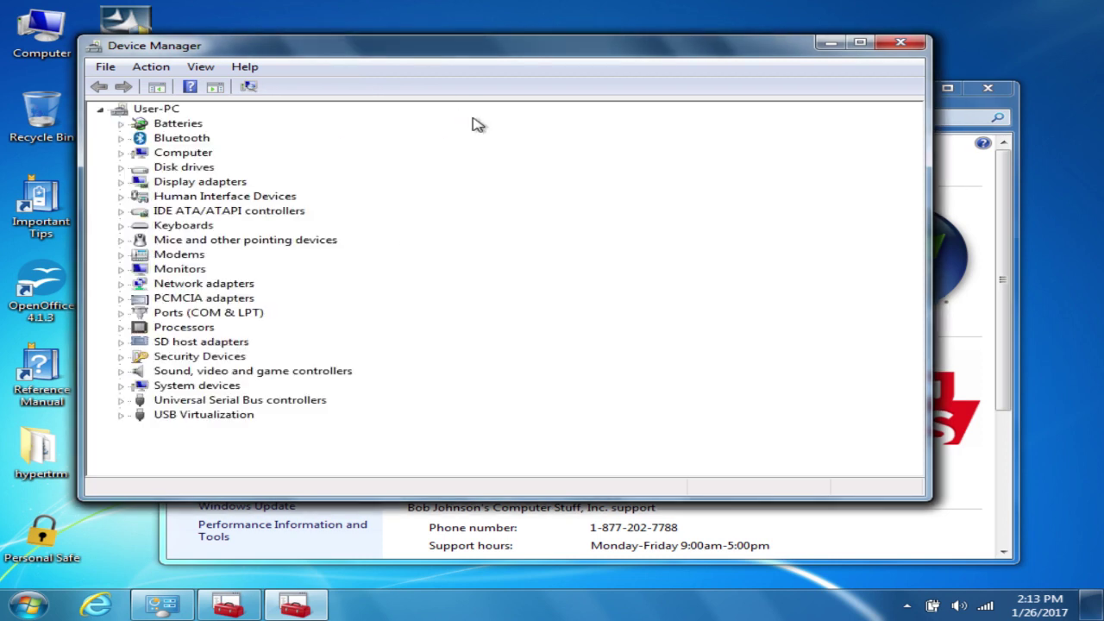
{"action": "left_click", "coordinate": [121, 255]}
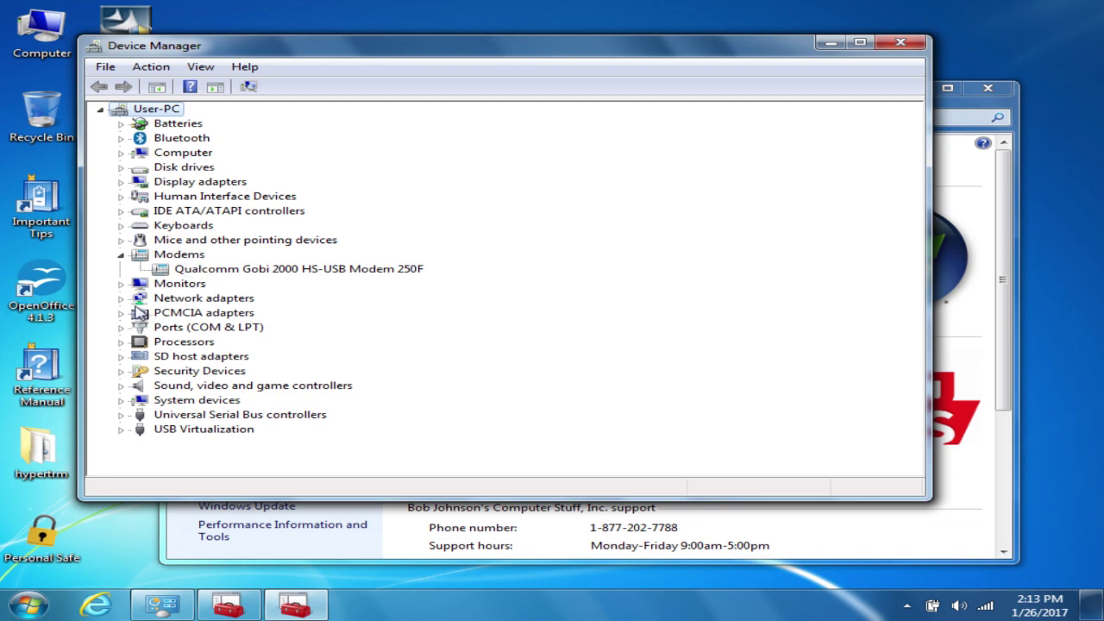
{"action": "left_click", "coordinate": [120, 297]}
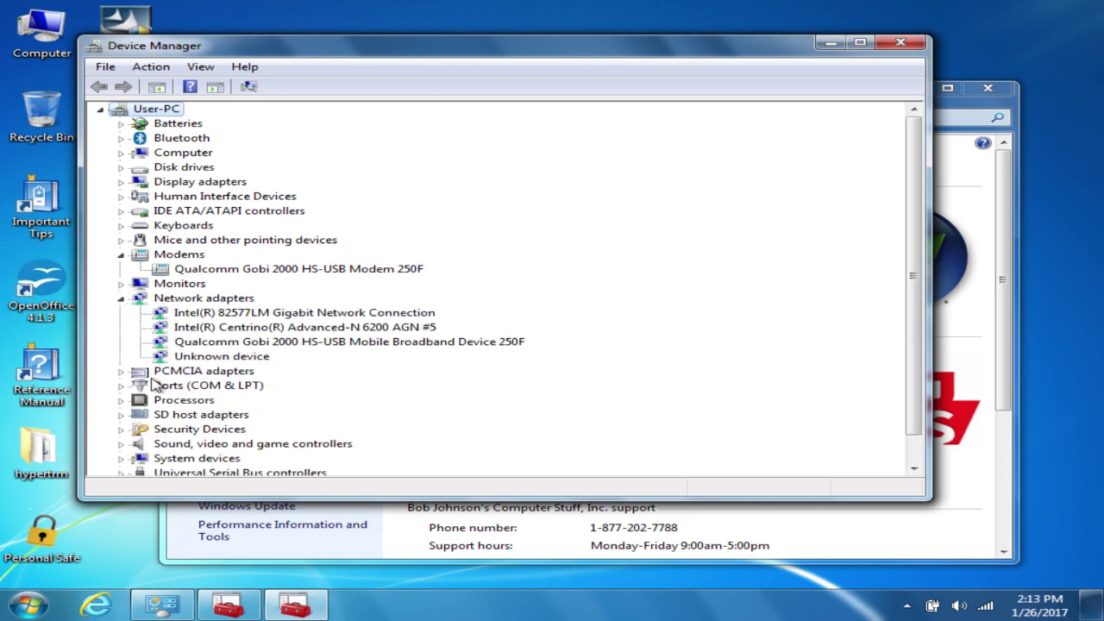
{"action": "left_click", "coordinate": [121, 385]}
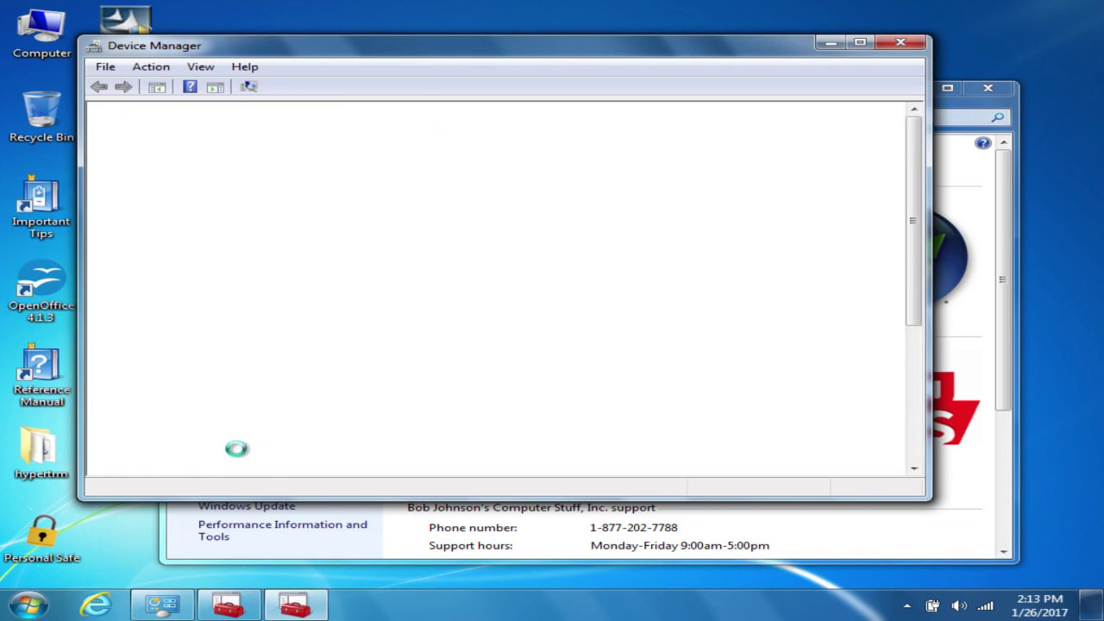
Step: Expand Universal Serial Bus controllers, then close Device Manager and the System window
{"action": "left_click_drag", "start_coordinate": [914, 293], "coordinate": [916, 431]}
{"action": "left_click", "coordinate": [121, 443]}
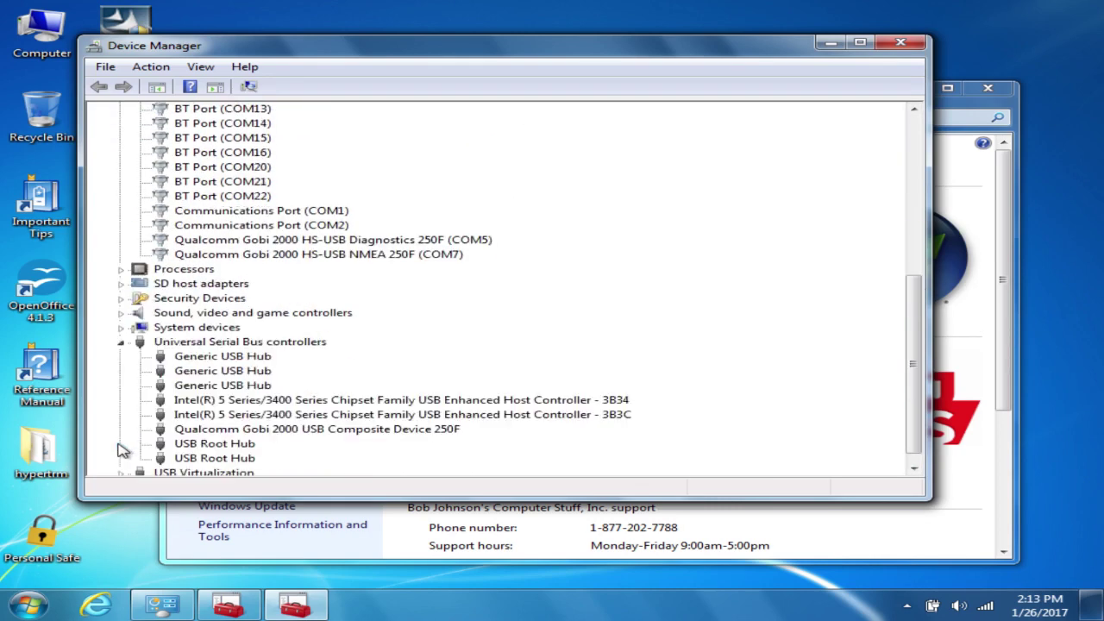
{"action": "left_click", "coordinate": [901, 42]}
{"action": "left_click", "coordinate": [987, 92]}
{"action": "left_click", "coordinate": [898, 43]}
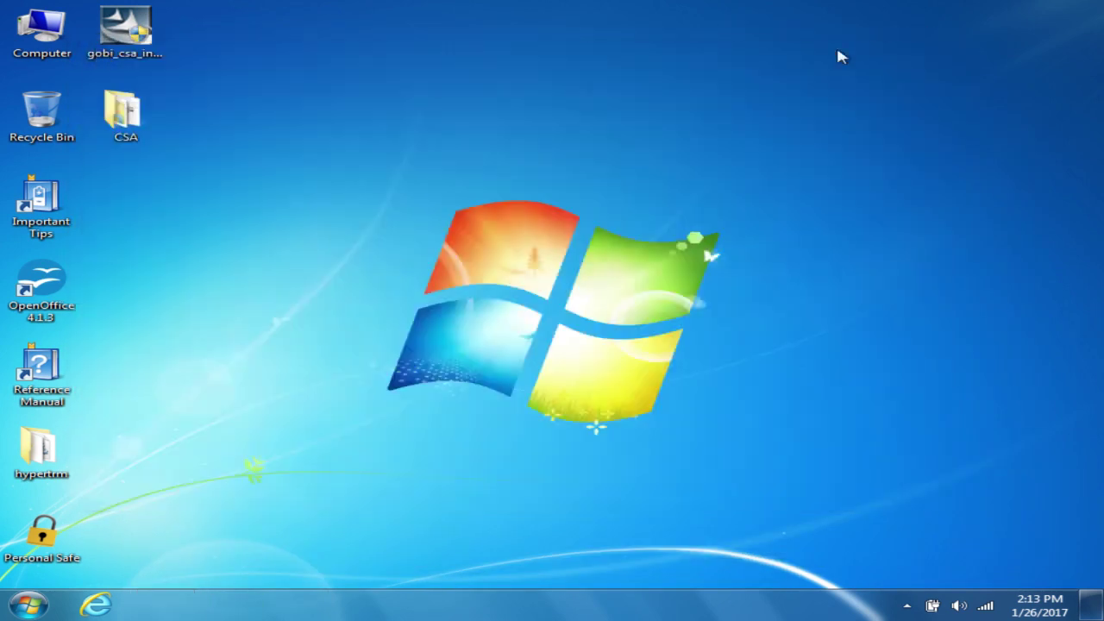
Step: Open the desktop CSA folder in Windows Explorer, showing CSAPack, Gobi packages and startcsa
{"action": "left_click", "coordinate": [123, 139]}
{"action": "left_click", "coordinate": [28, 604]}
{"action": "left_click", "coordinate": [28, 604]}
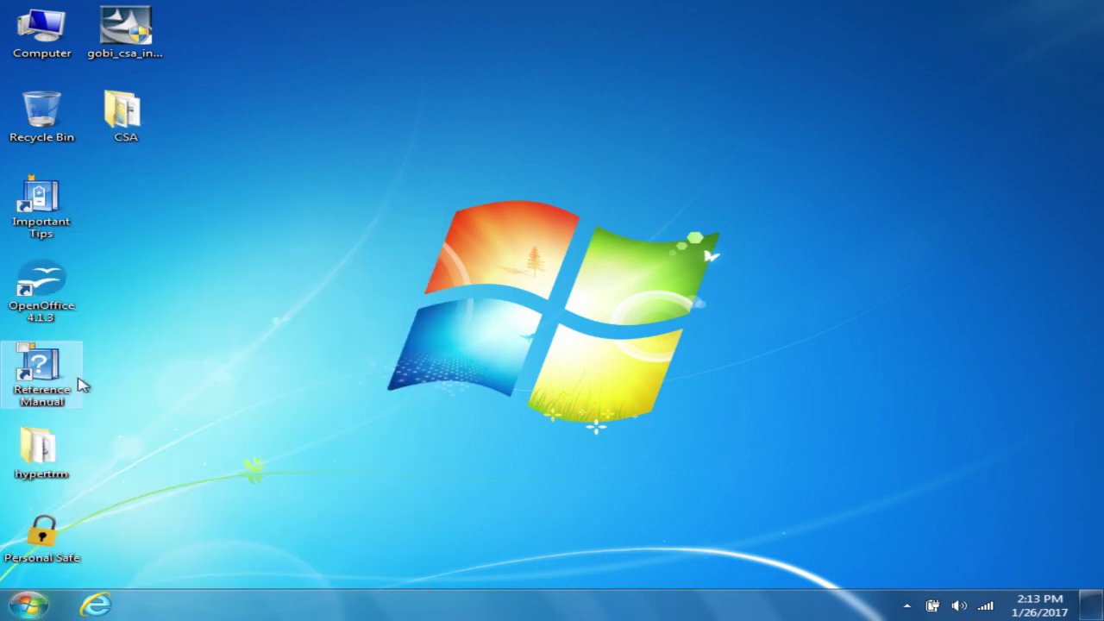
{"action": "double_click", "coordinate": [132, 148]}
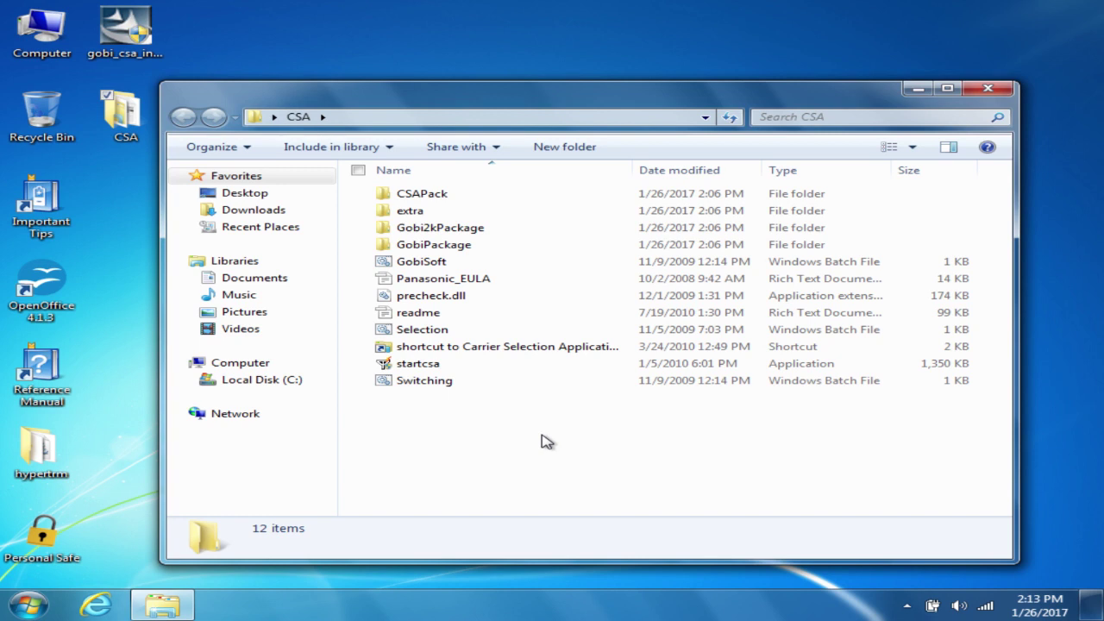
Step: Browse CSAPack, view WWAN's ATT, Sprint, Uninstall and VZW folders, then return to CSAPack
{"action": "double_click", "coordinate": [445, 196]}
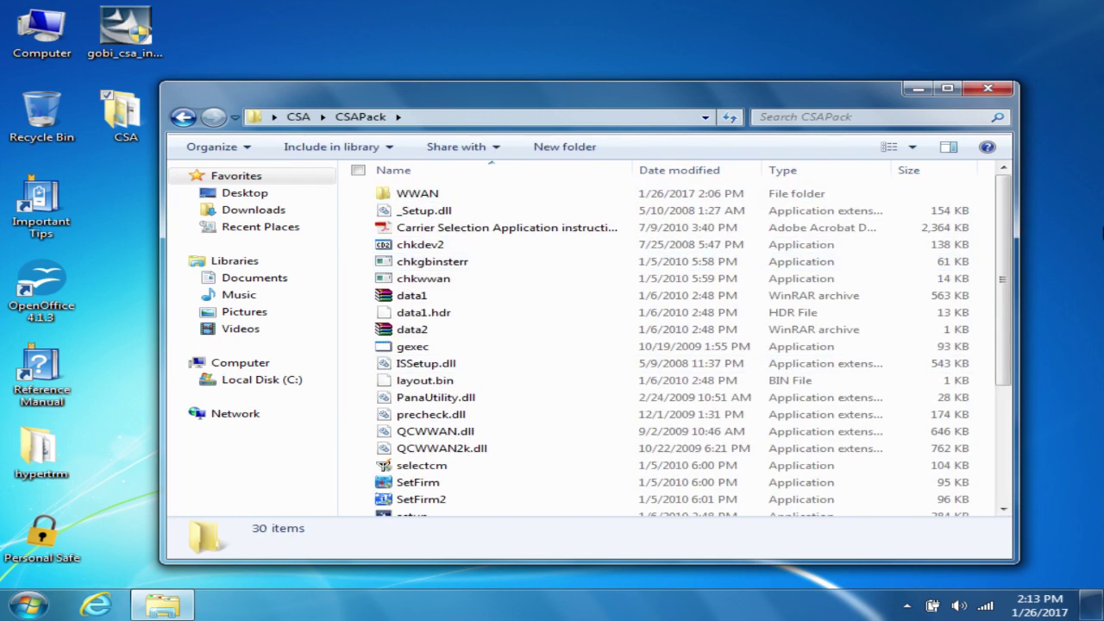
{"action": "left_click_drag", "start_coordinate": [1009, 244], "coordinate": [1012, 439]}
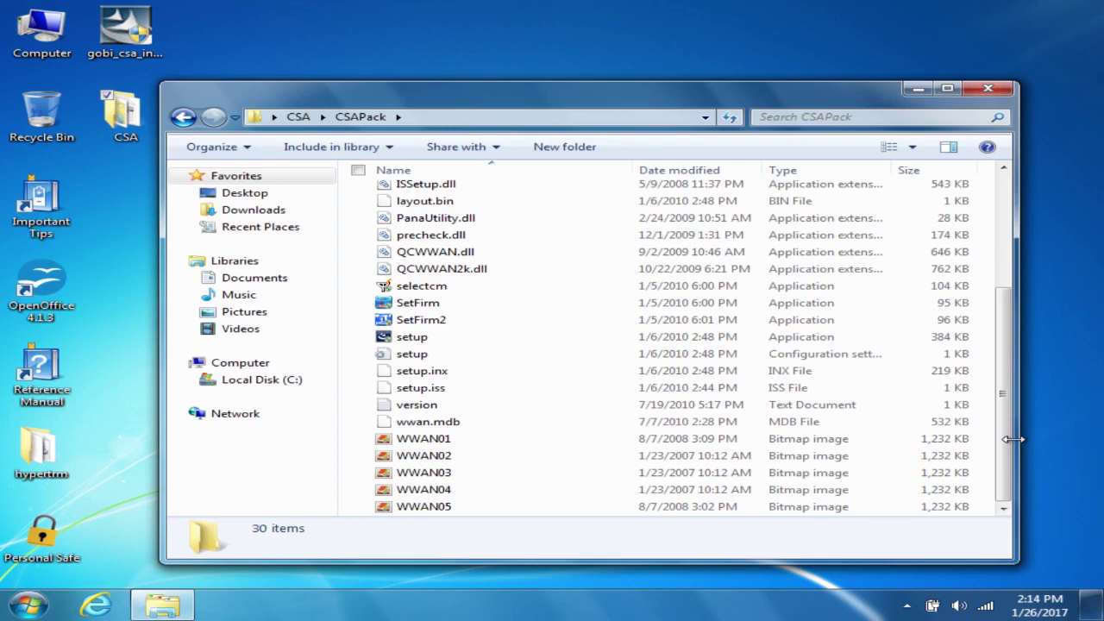
{"action": "left_click_drag", "start_coordinate": [1003, 440], "coordinate": [990, 225]}
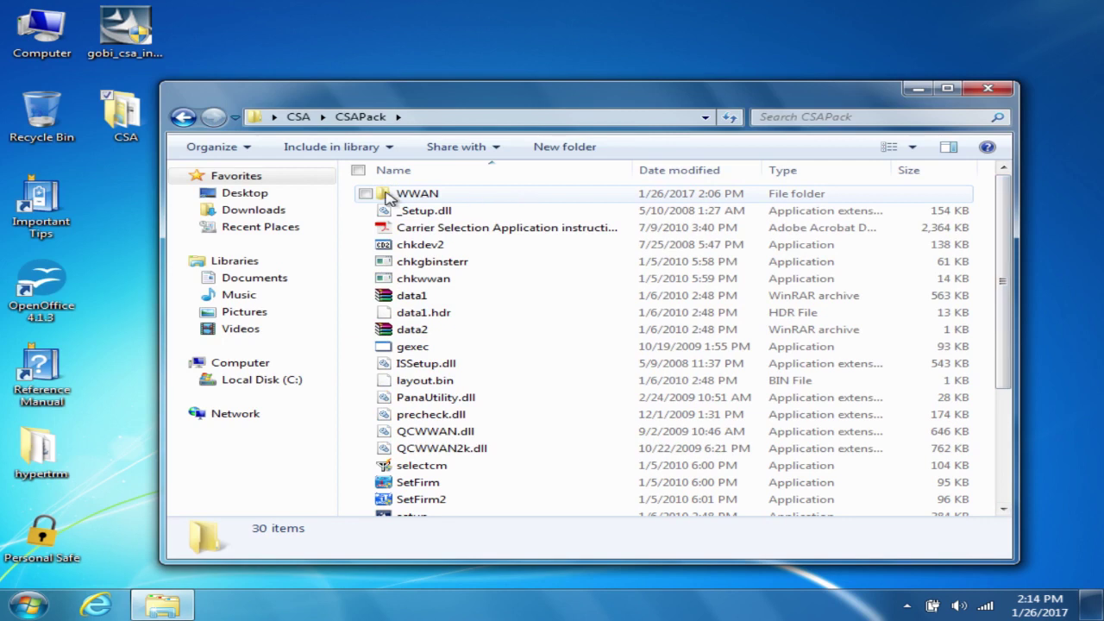
{"action": "double_click", "coordinate": [418, 195]}
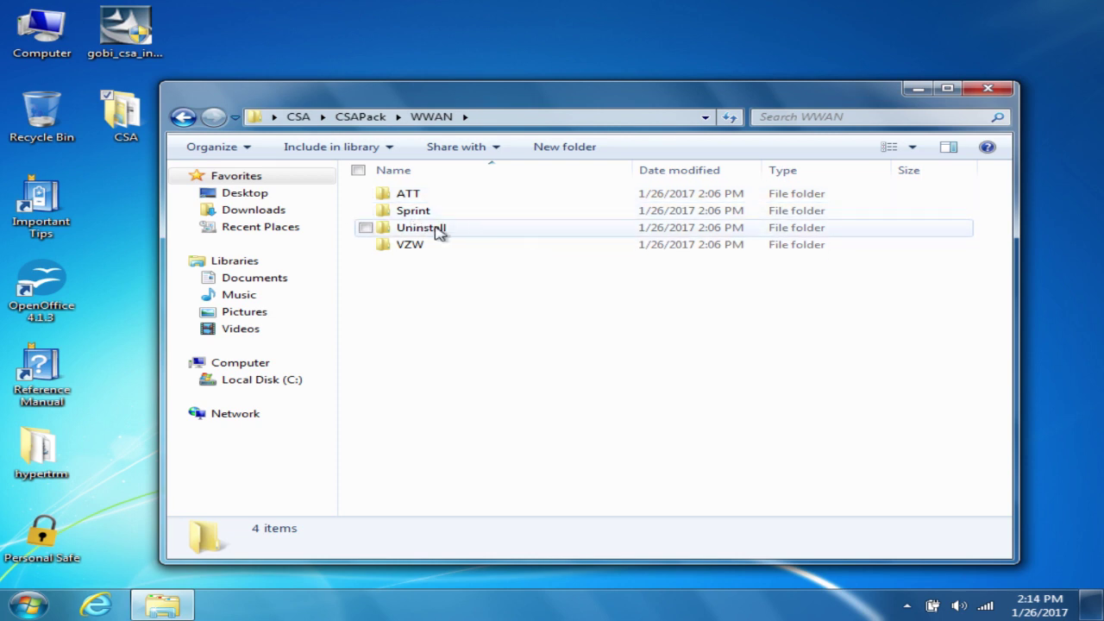
{"action": "left_click", "coordinate": [183, 116]}
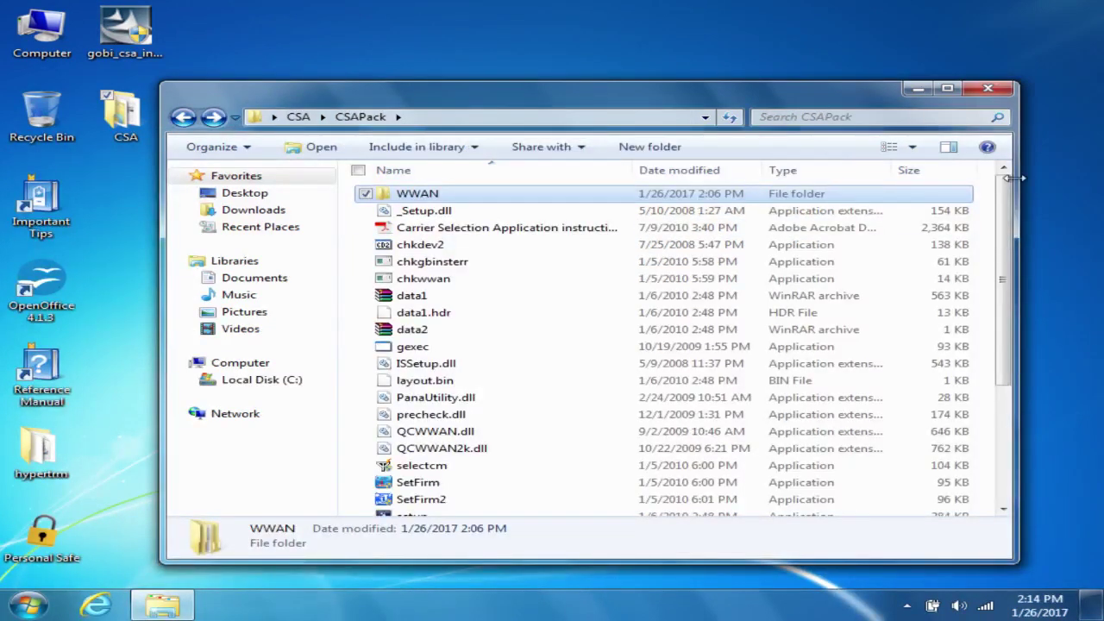
{"action": "scroll", "coordinate": [1026, 259], "scroll_direction": "down", "scroll_amount": 4}
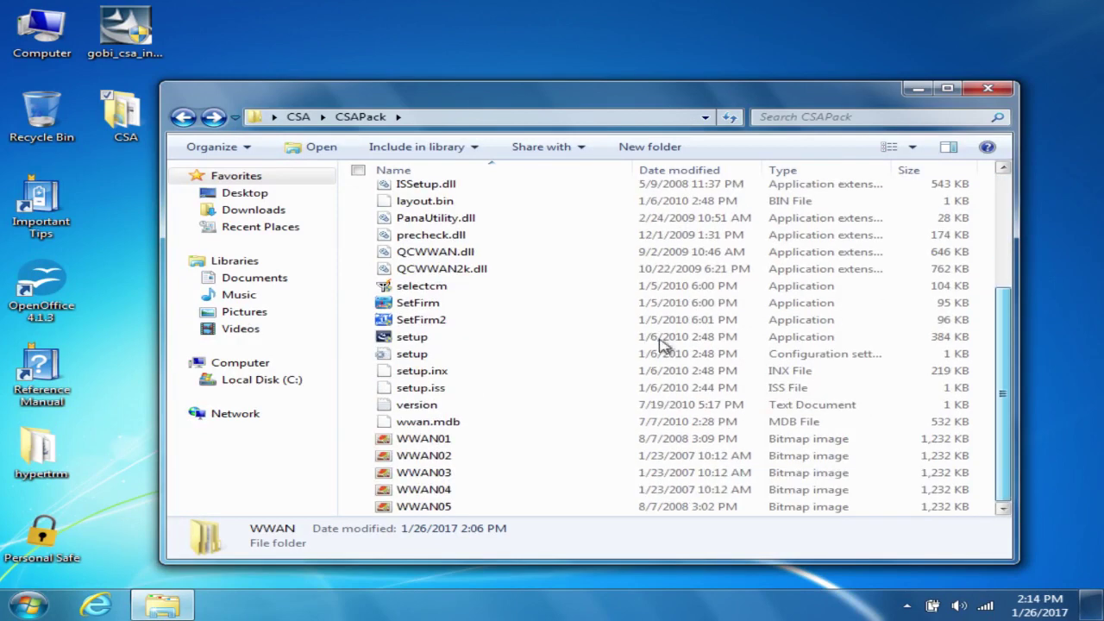
Step: Run CSAPack's setup.exe, approve UAC, and start installing Carrier Selection Application
{"action": "double_click", "coordinate": [486, 344]}
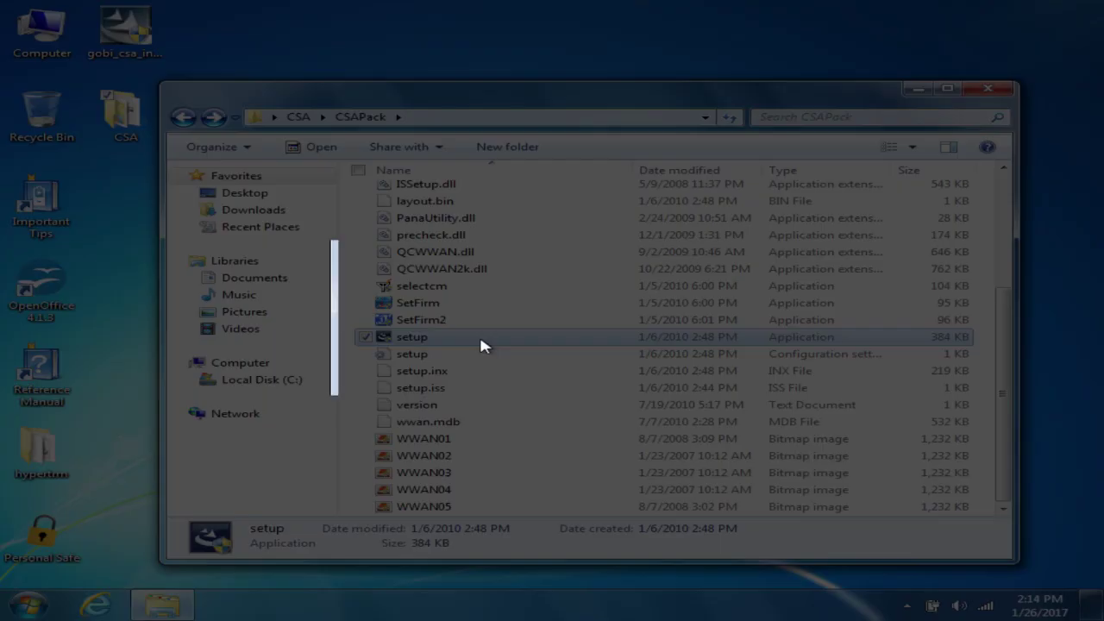
{"action": "left_click", "coordinate": [717, 374]}
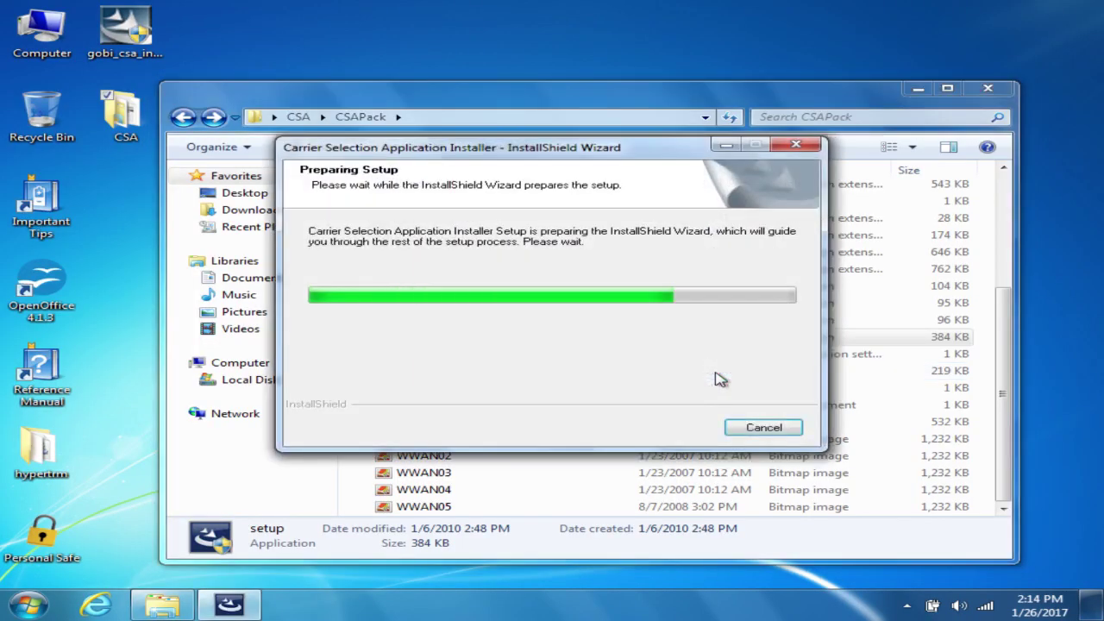
{"action": "left_click", "coordinate": [690, 443]}
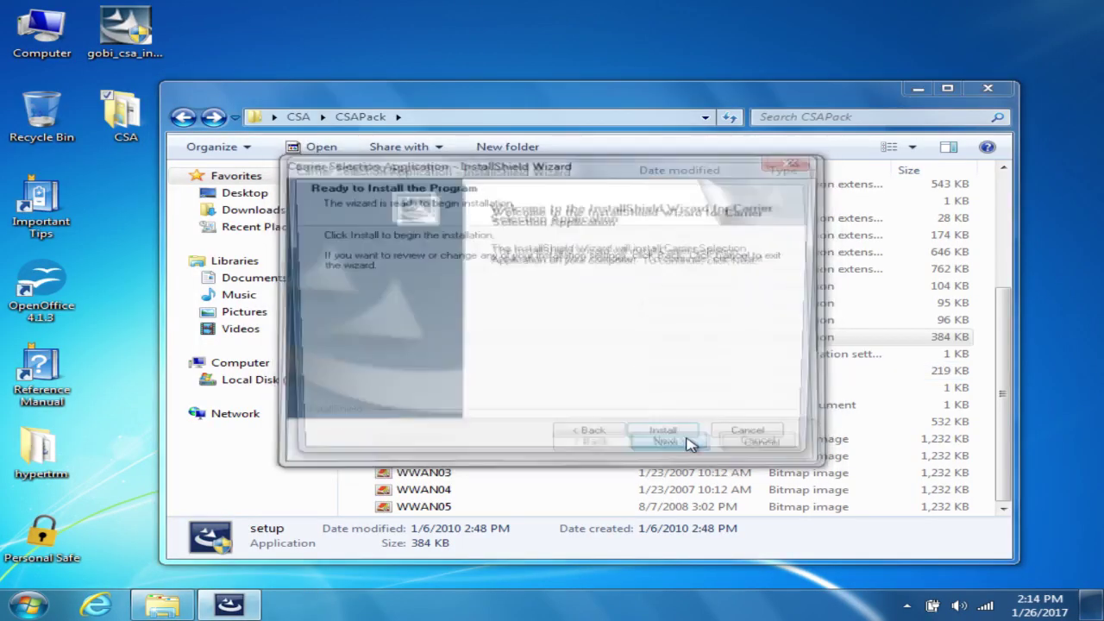
{"action": "left_click", "coordinate": [690, 443]}
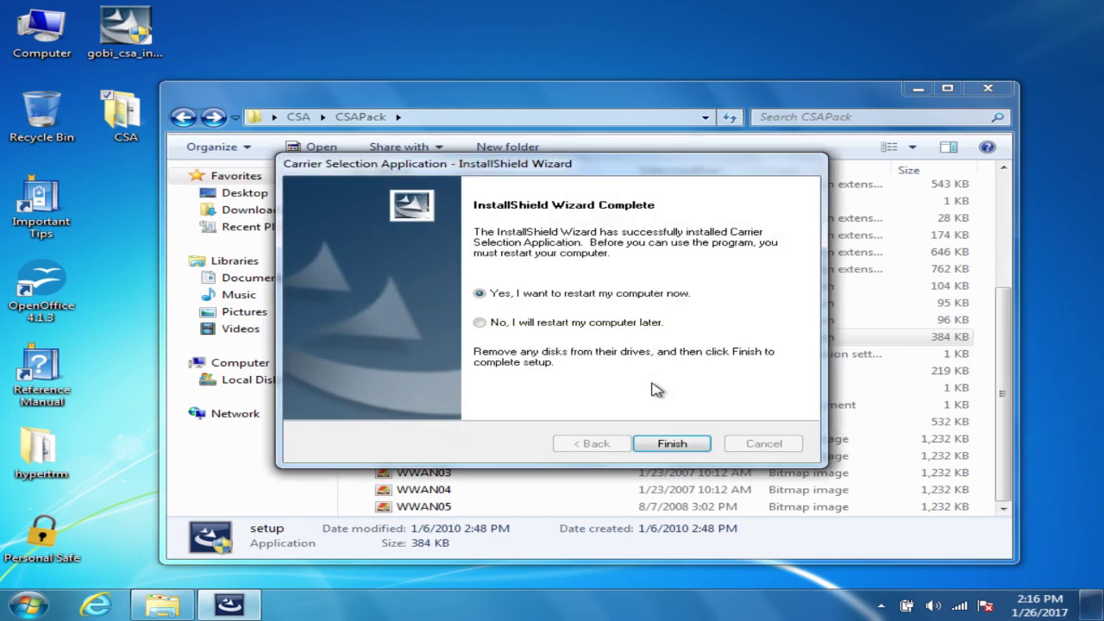
Step: Finish the Carrier Selection Application installer with an immediate restart
{"action": "left_click", "coordinate": [670, 443]}
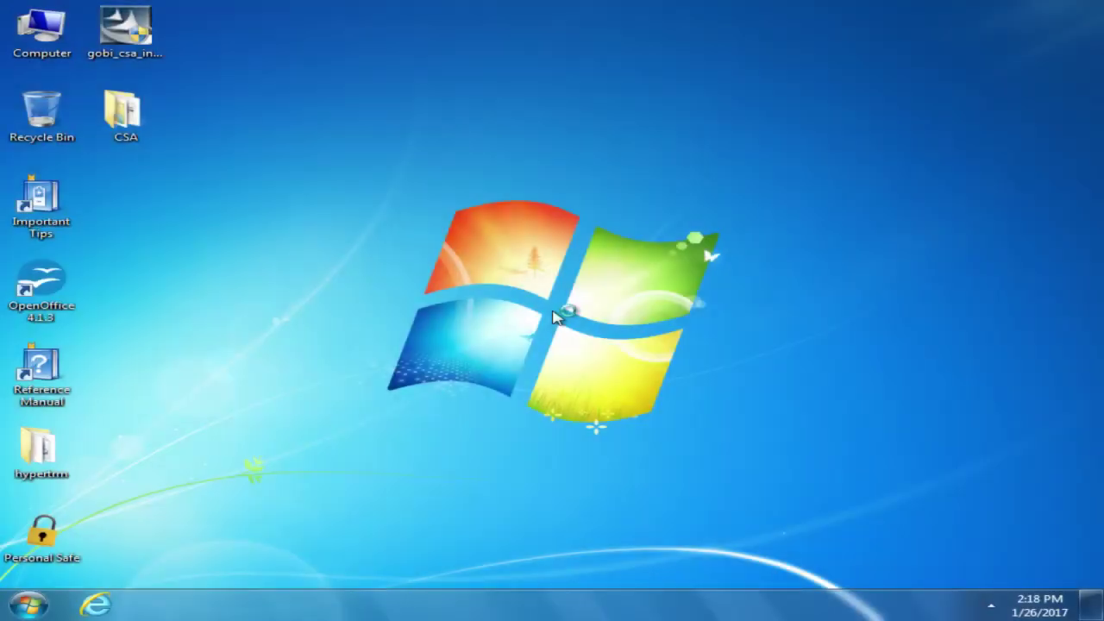
Step: Launch Carrier Selection Application from the Start menu, bringing up its UAC prompt
{"action": "left_click", "coordinate": [27, 603]}
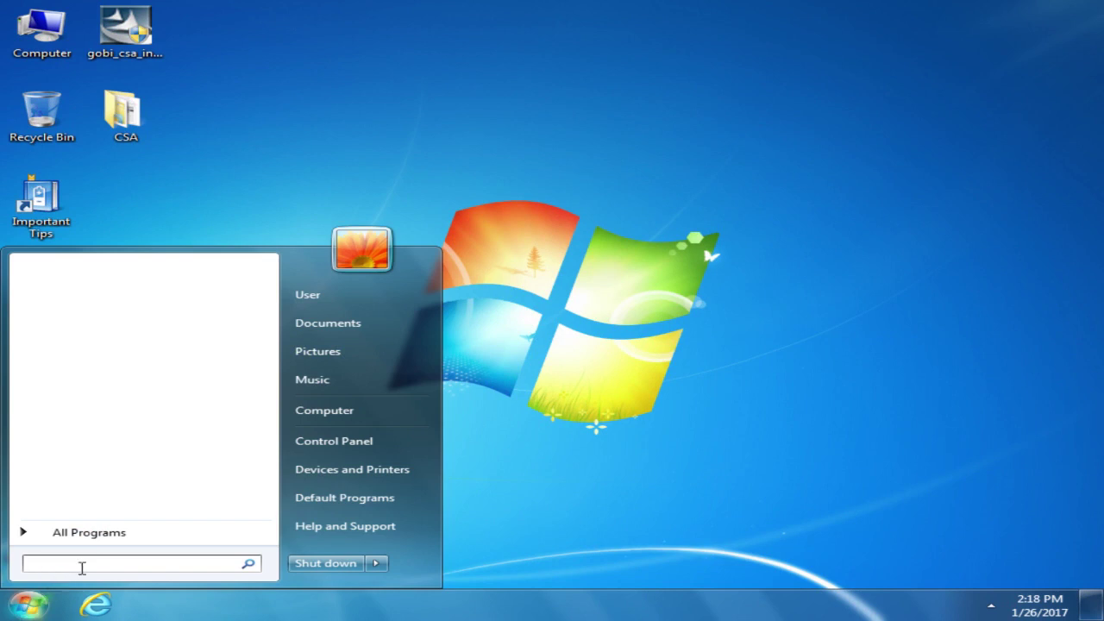
{"action": "left_click", "coordinate": [117, 533]}
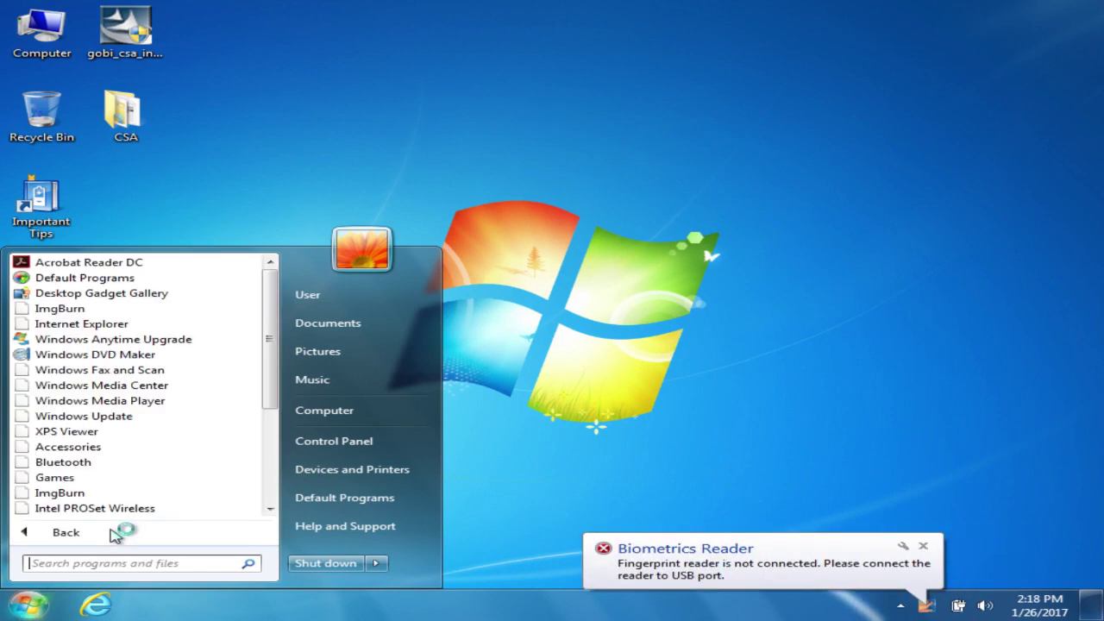
{"action": "left_click", "coordinate": [116, 532]}
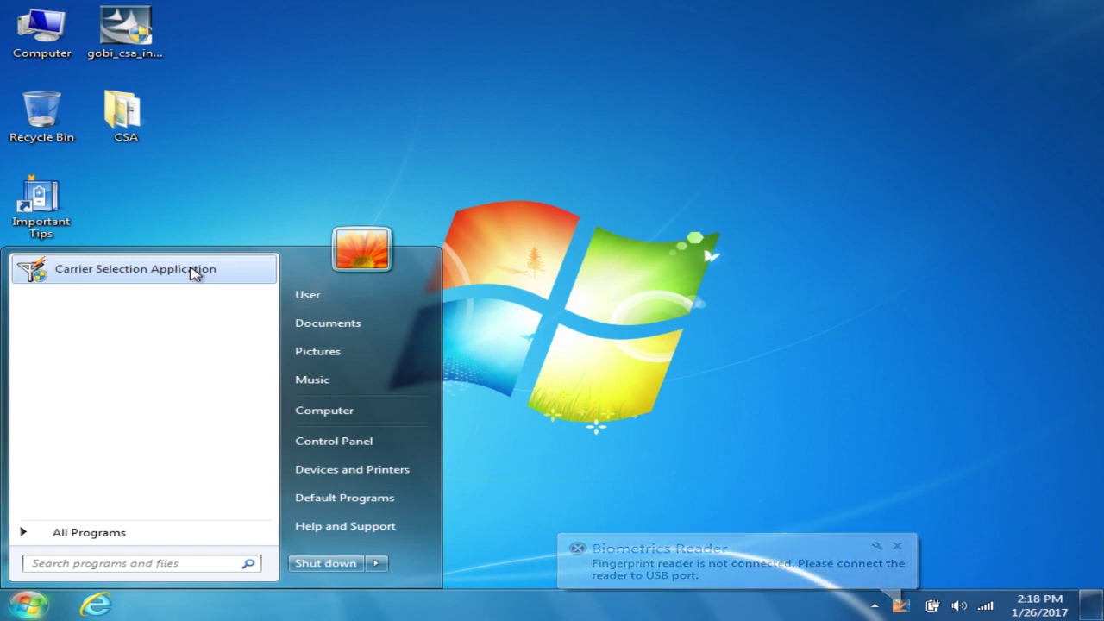
{"action": "left_click", "coordinate": [193, 272]}
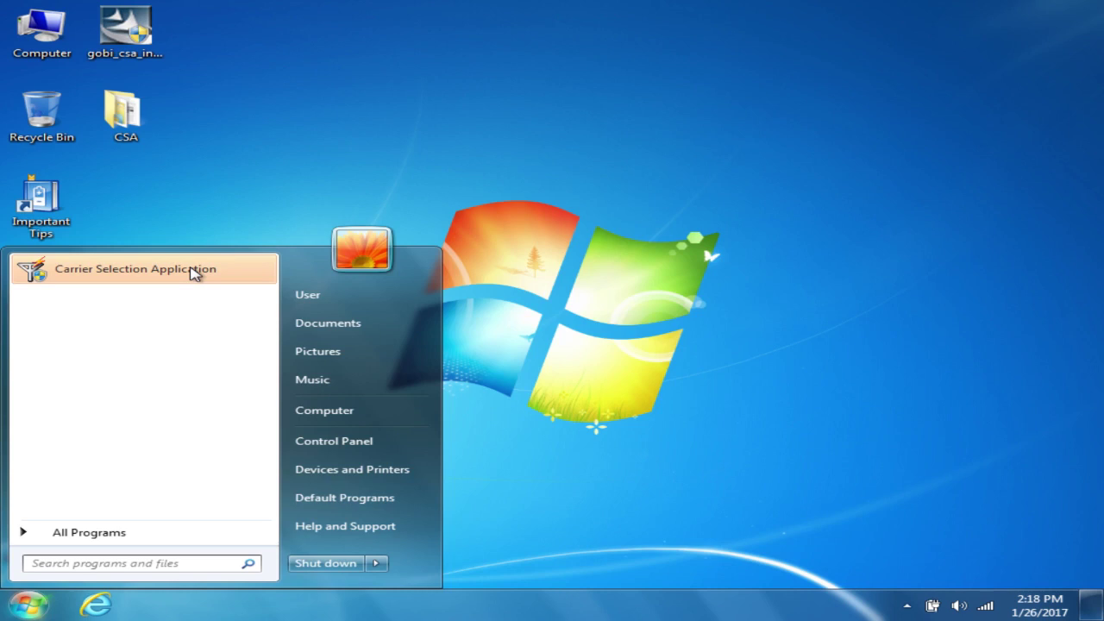
{"action": "left_click", "coordinate": [312, 100]}
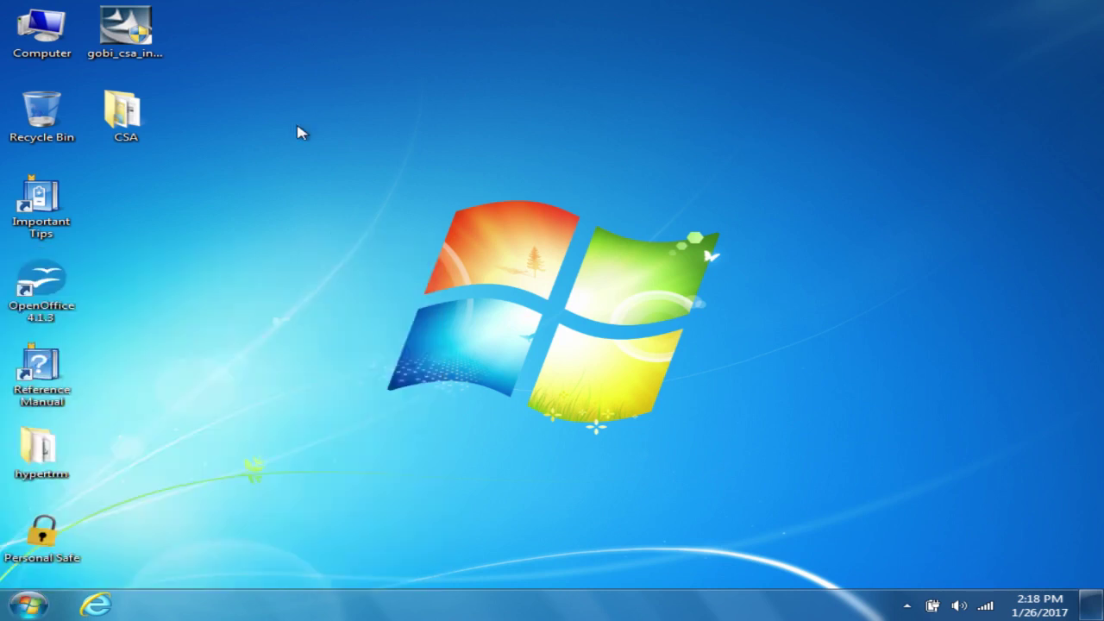
{"action": "key", "text": "super"}
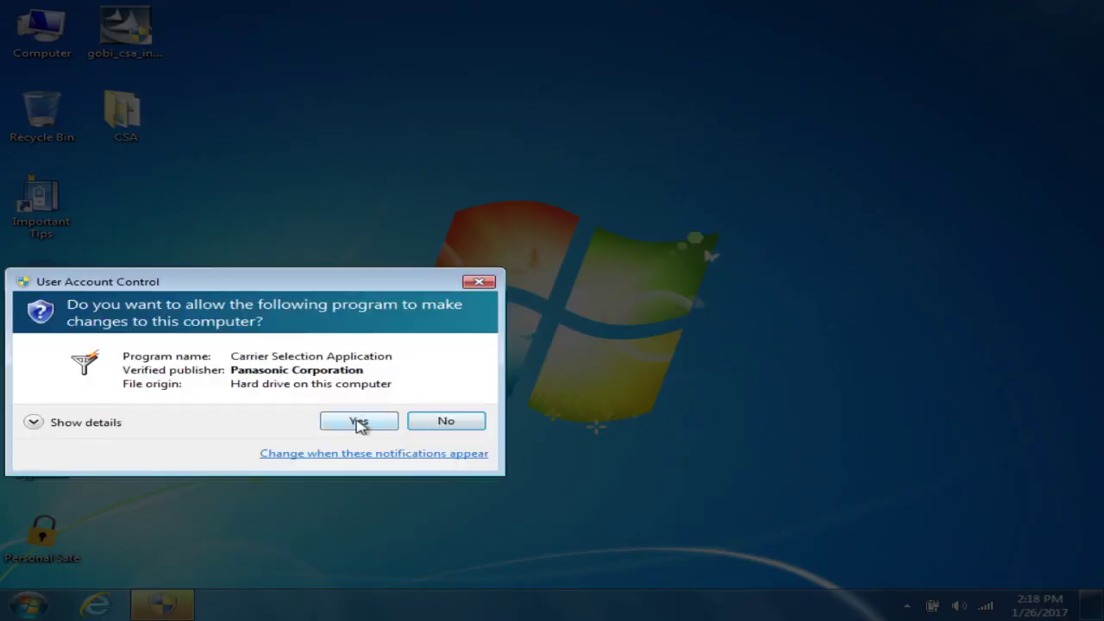
Step: Approve UAC, select Verizon as the carrier, and start the VZAccess Manager 7.2.9.1.2470a install
{"action": "left_click", "coordinate": [358, 422]}
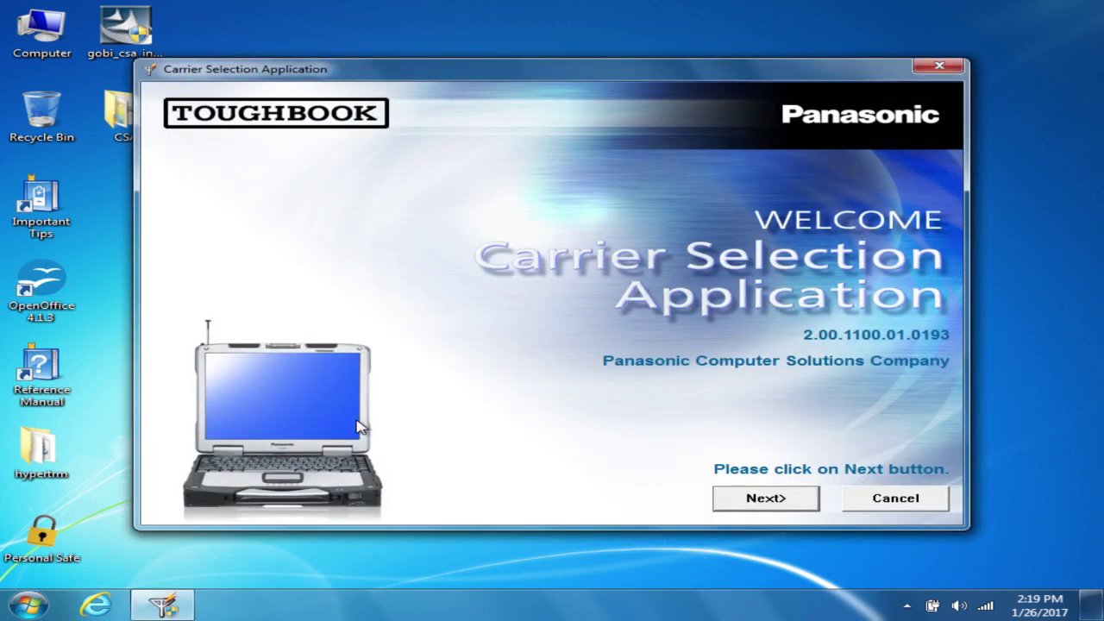
{"action": "left_click", "coordinate": [766, 500]}
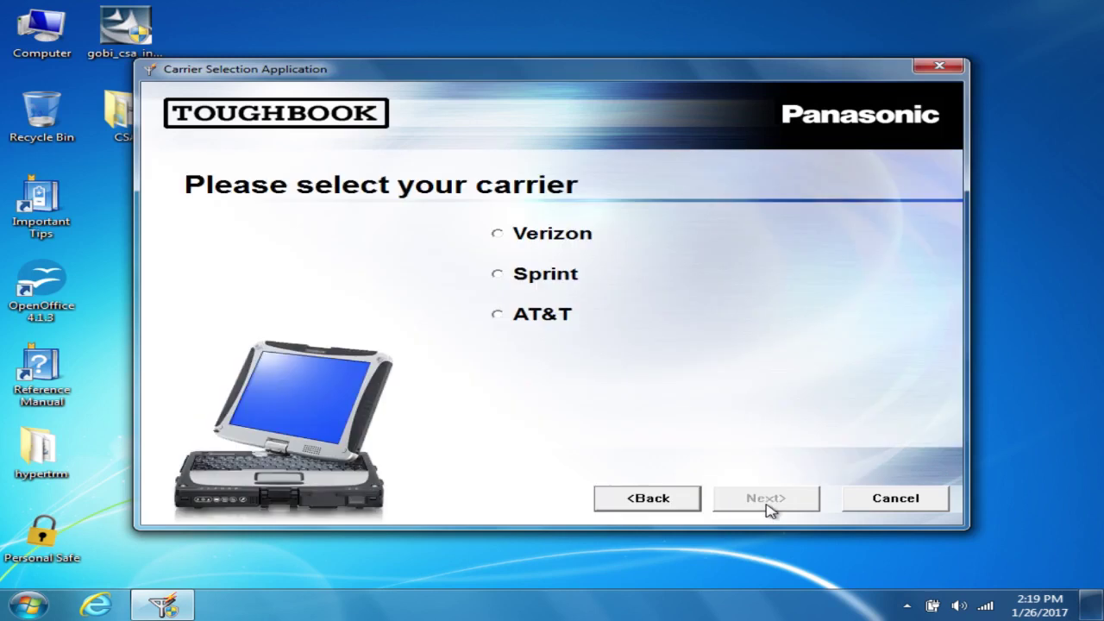
{"action": "left_click", "coordinate": [500, 248]}
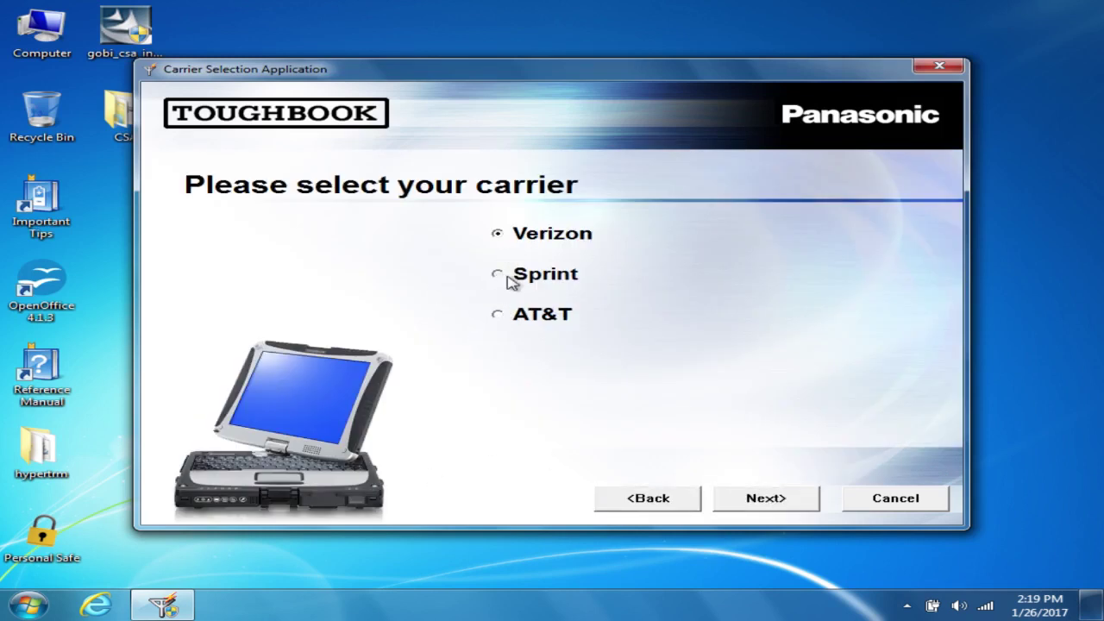
{"action": "left_click", "coordinate": [511, 280]}
{"action": "left_click", "coordinate": [509, 315]}
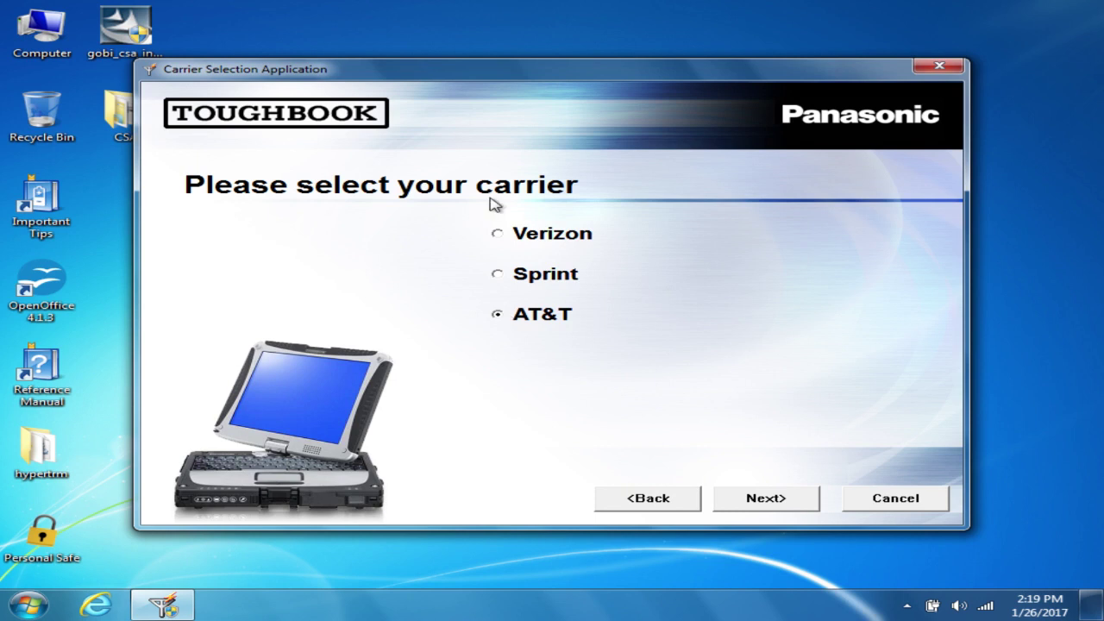
{"action": "left_click", "coordinate": [530, 241]}
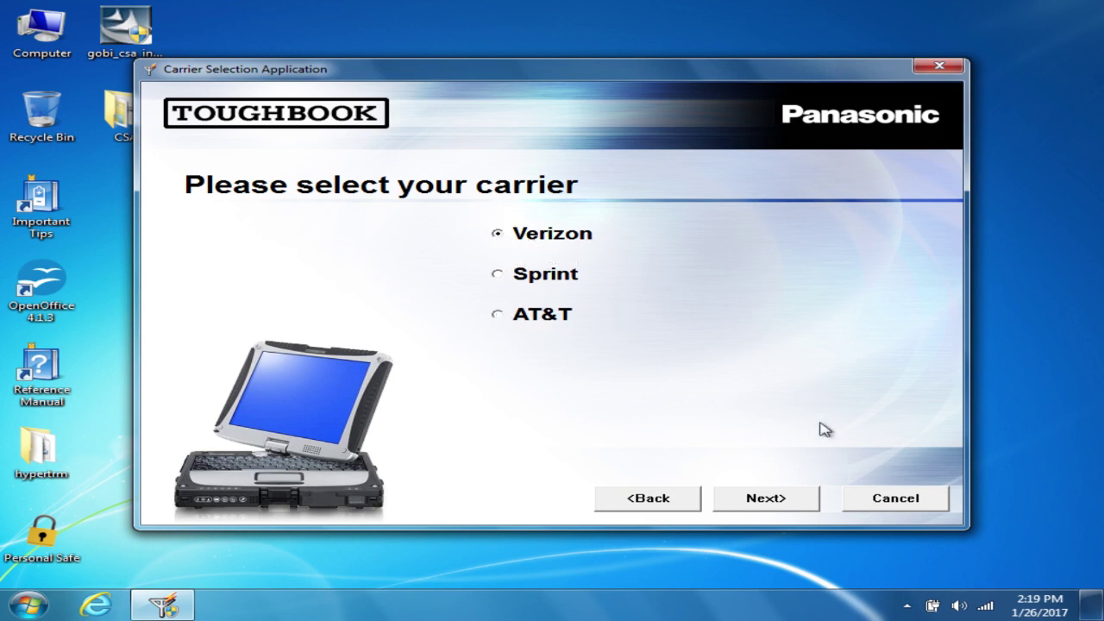
{"action": "left_click", "coordinate": [768, 500]}
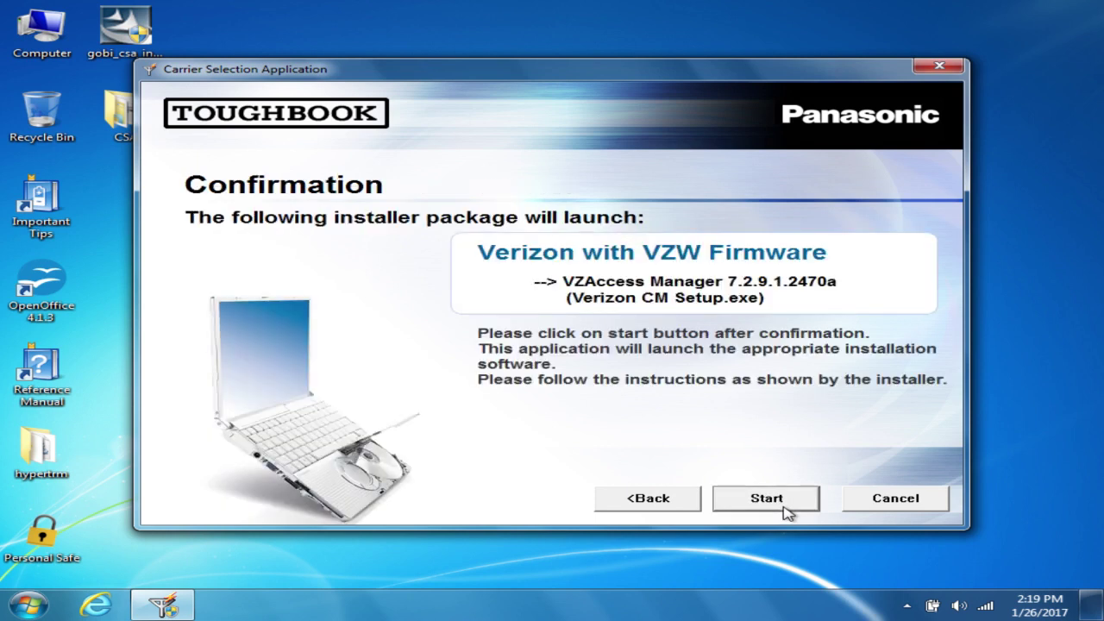
{"action": "left_click", "coordinate": [766, 500]}
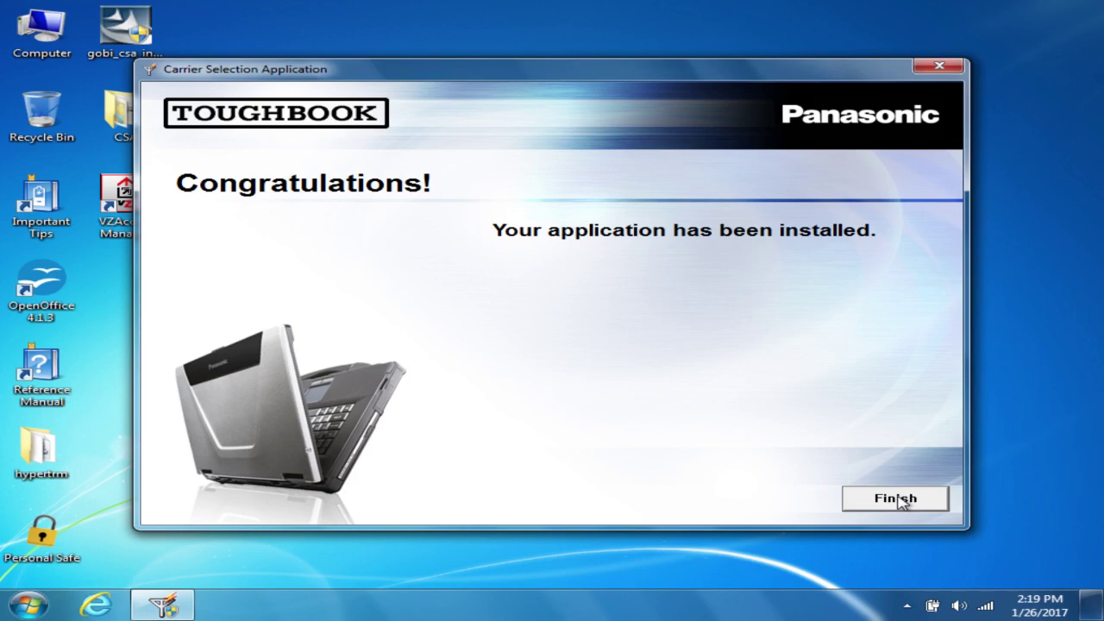
Step: Finish the Carrier Selection Application install of the Verizon software, returning to the desktop
{"action": "left_click", "coordinate": [897, 500]}
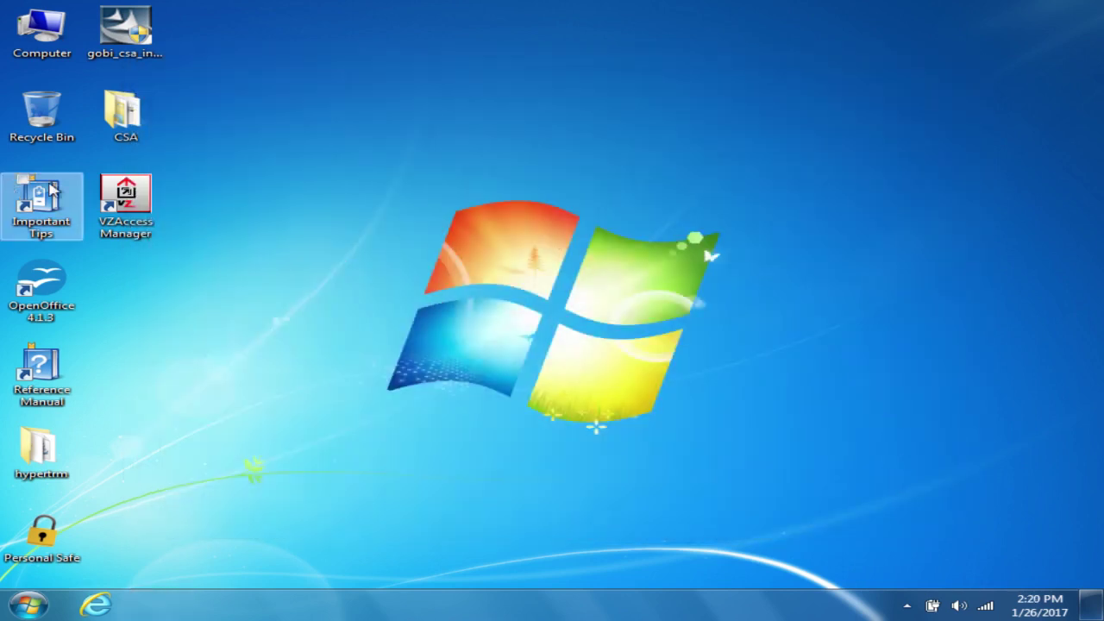
Step: Launch VZAccess Manager, accept its license, confirm the GOBI 2000 device appears, then close it
{"action": "double_click", "coordinate": [147, 216]}
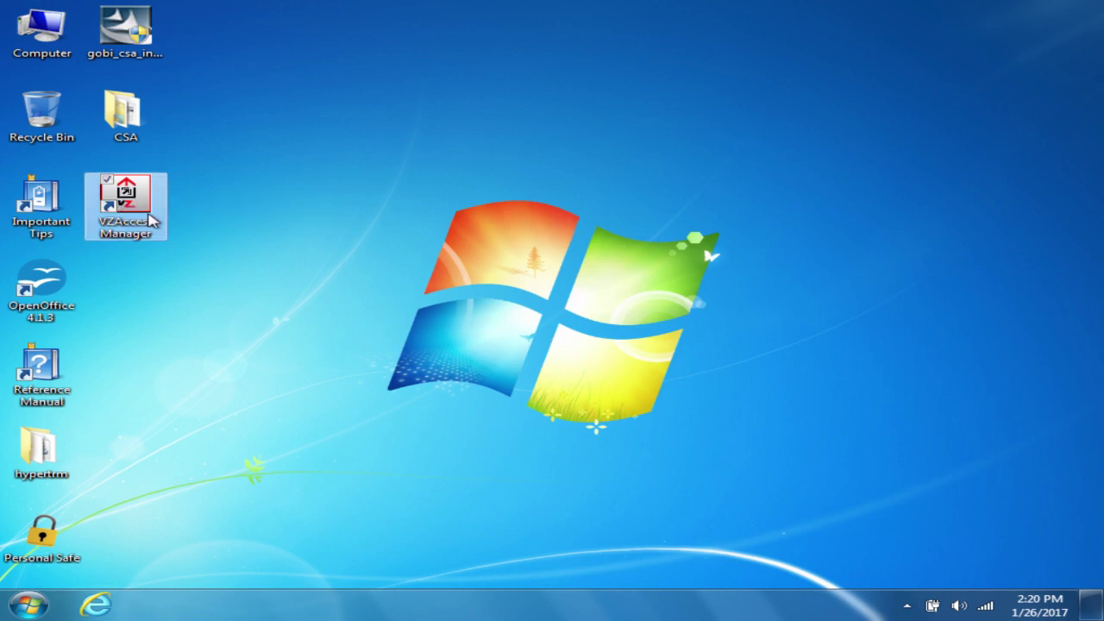
{"action": "left_click", "coordinate": [690, 421]}
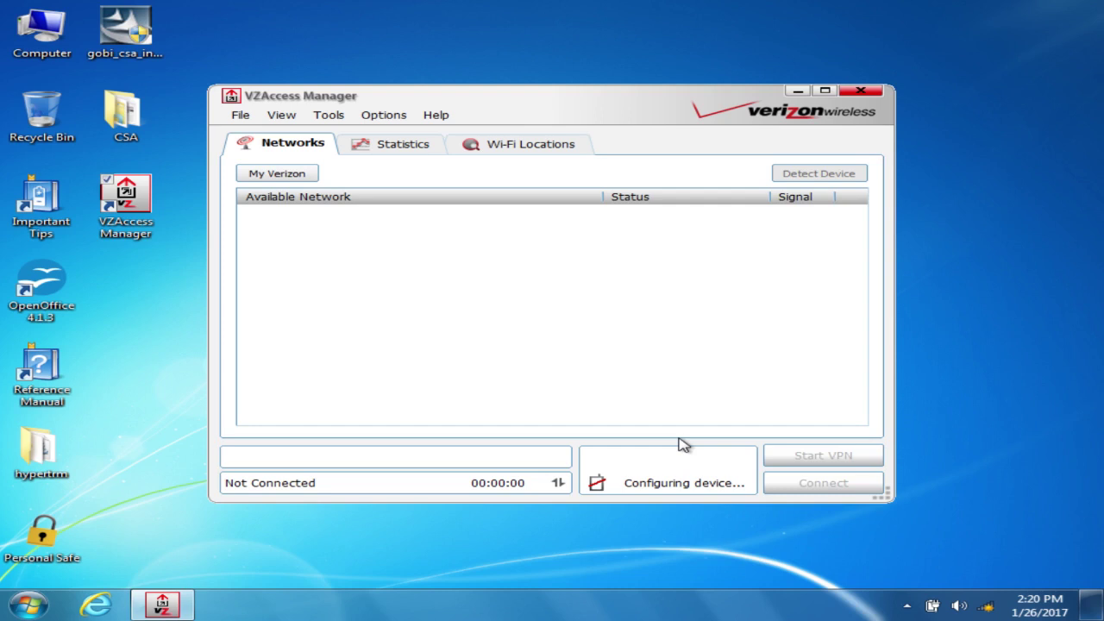
{"action": "left_click", "coordinate": [861, 93]}
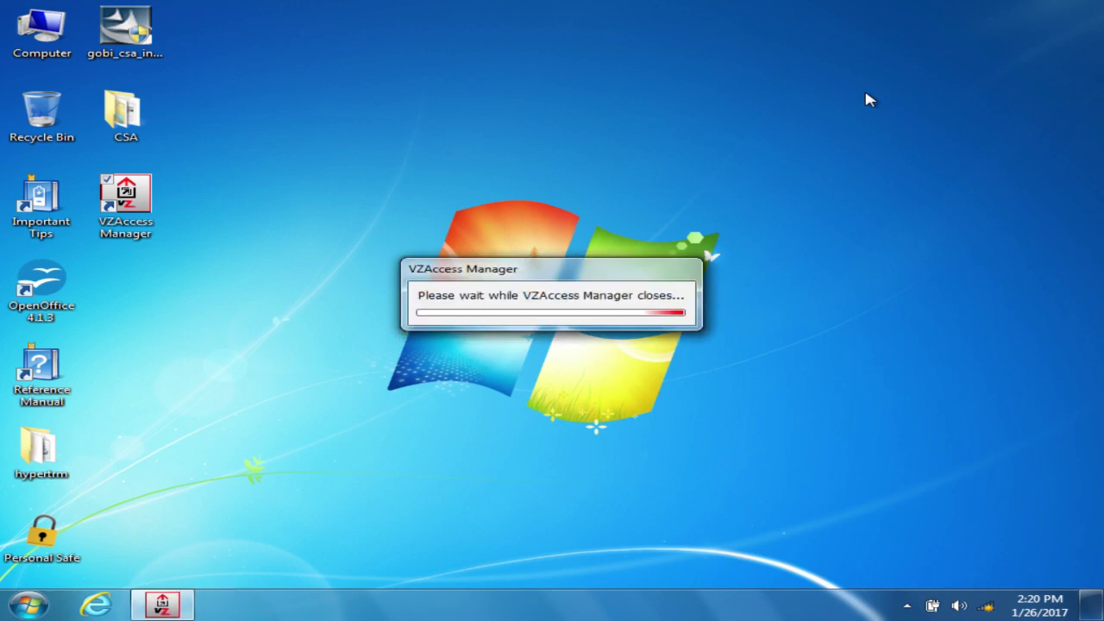